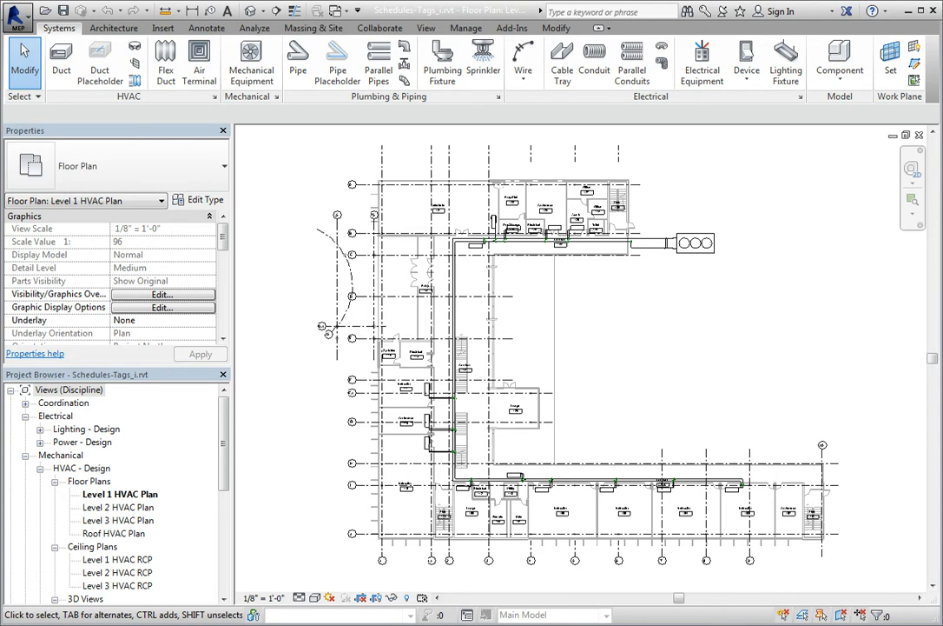
Step: Open the Level 2 HVAC Plan floor plan at the heat pumps around Computer Lab 209
click(139, 508)
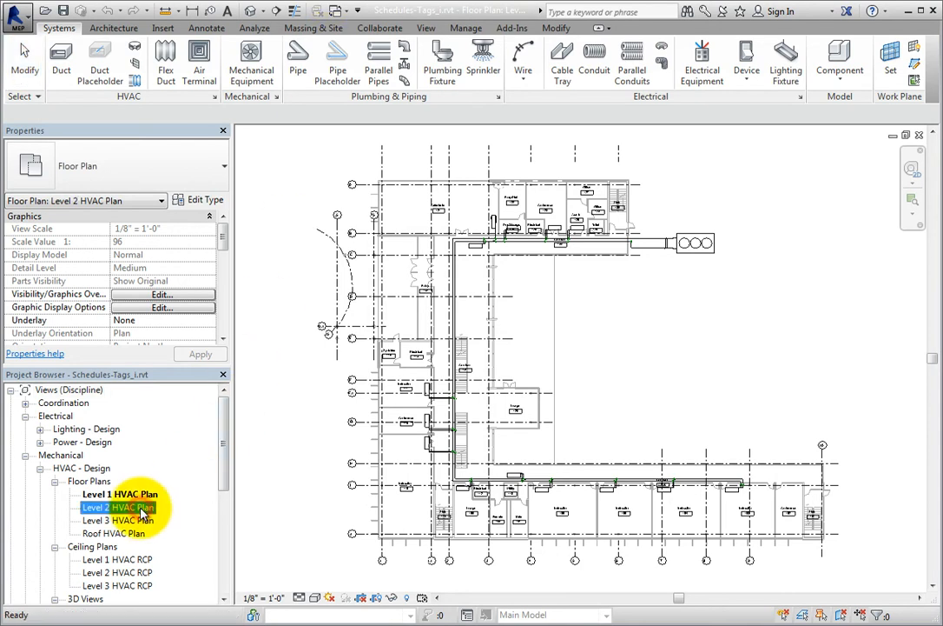
double_click(141, 510)
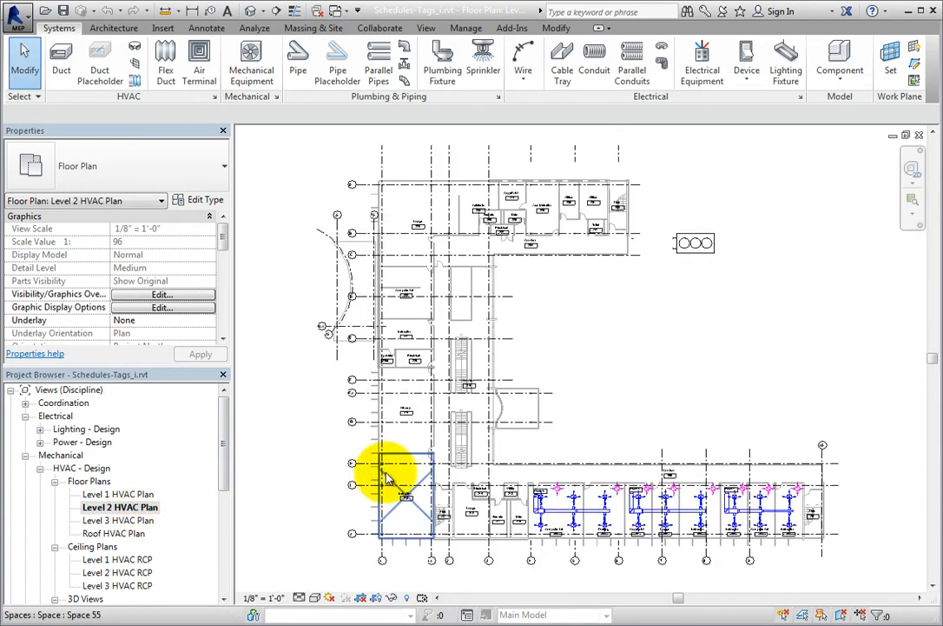
scroll(552, 522, up, 5)
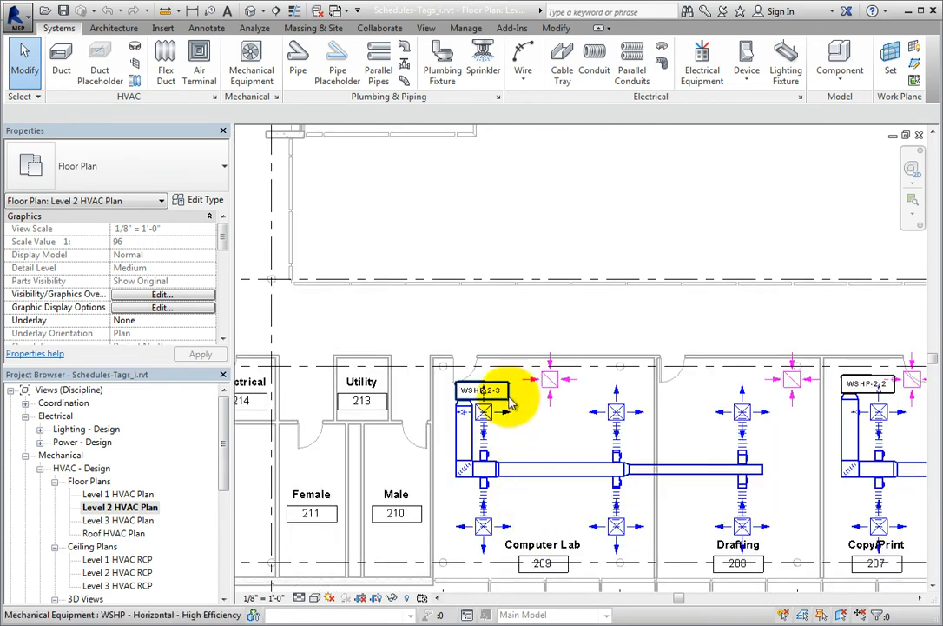
Step: Examine the type properties of heat pump WSHP-2-3 in Computer Lab 209 for an energy rating parameter, leaving them unedited
click(513, 395)
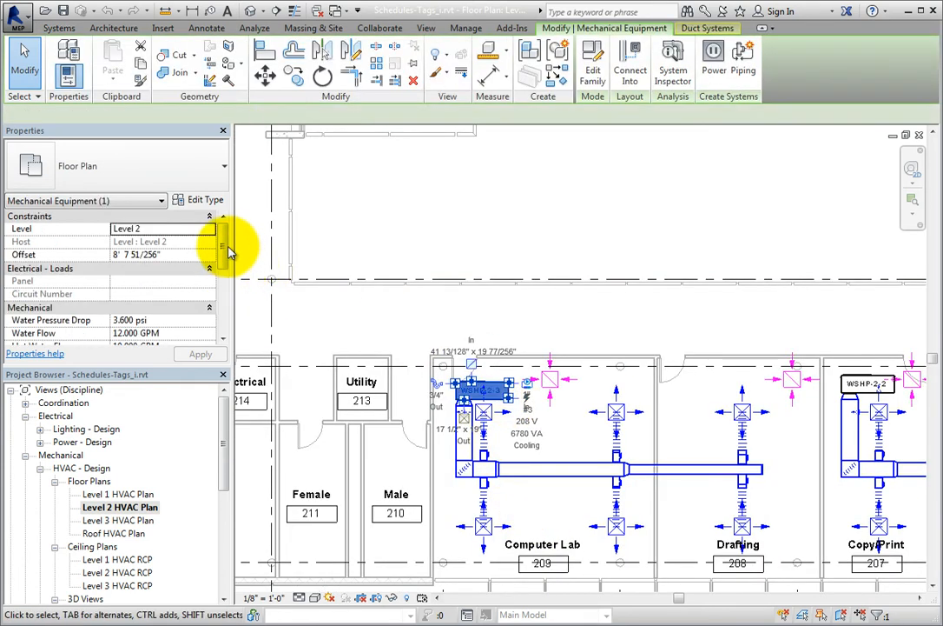
click(208, 200)
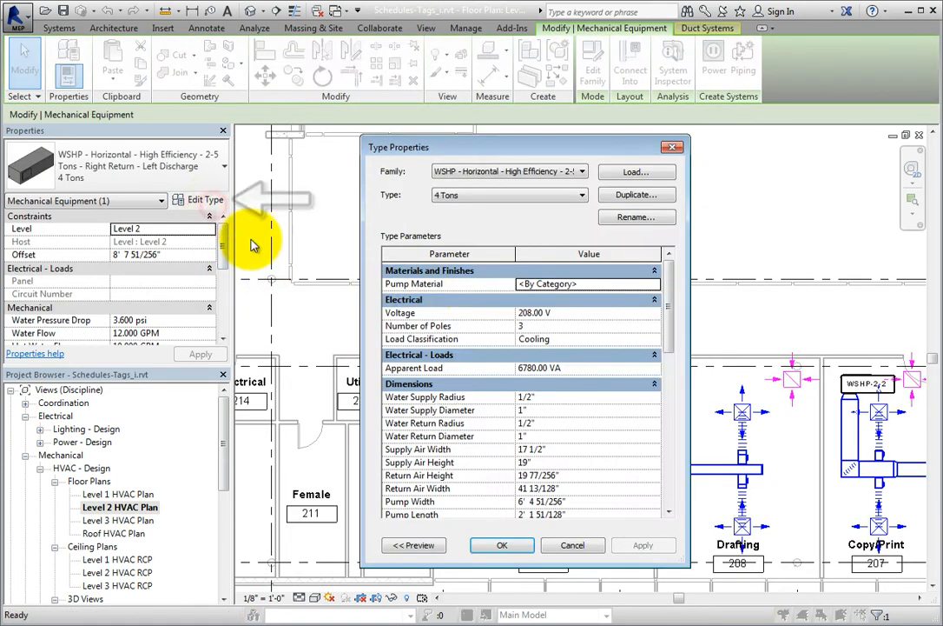
mouse_move(670, 294)
mouse_down()
mouse_move(669, 449)
mouse_move(670, 277)
mouse_move(670, 285)
mouse_up()
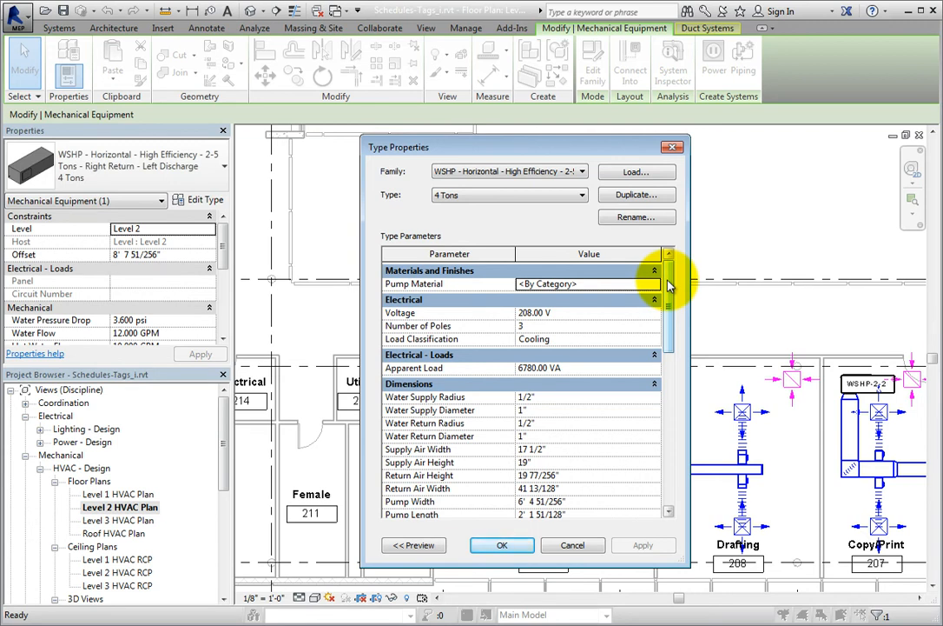
click(573, 545)
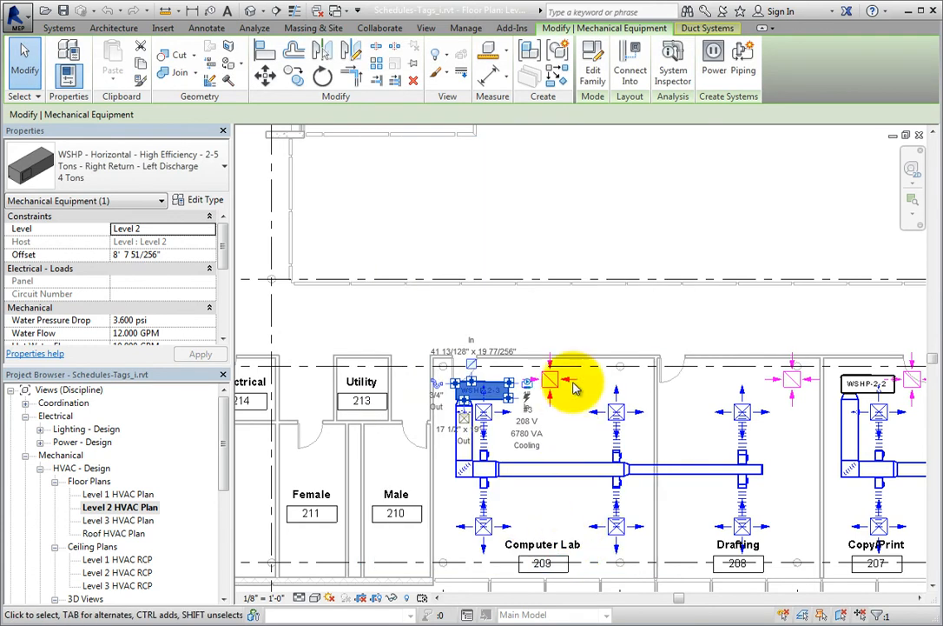
click(579, 334)
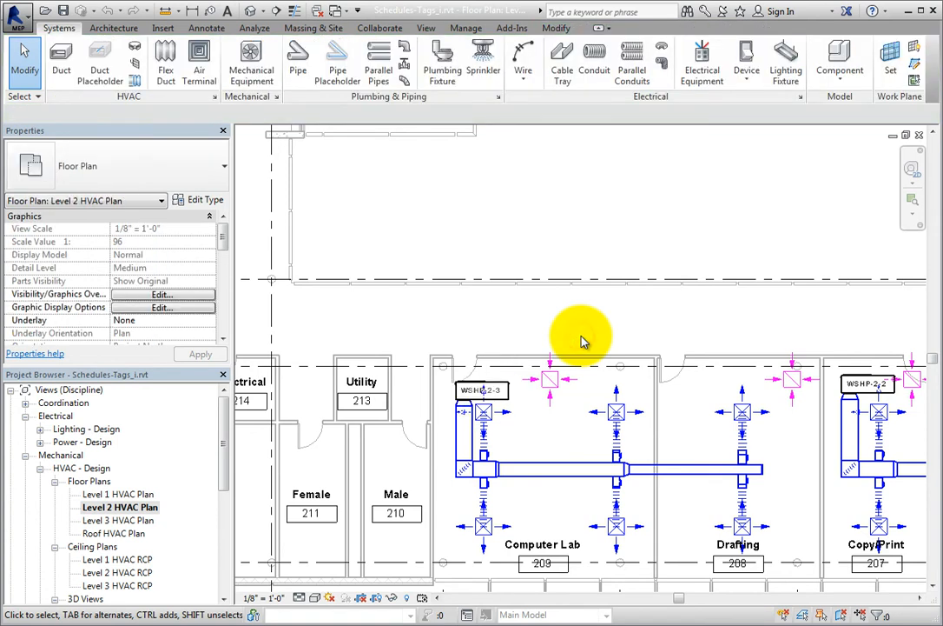
Step: Create a shared parameter file named CADLearning Shared Parameters in the rmep14c0013_data folder
middle_drag(600, 337, 470, 316)
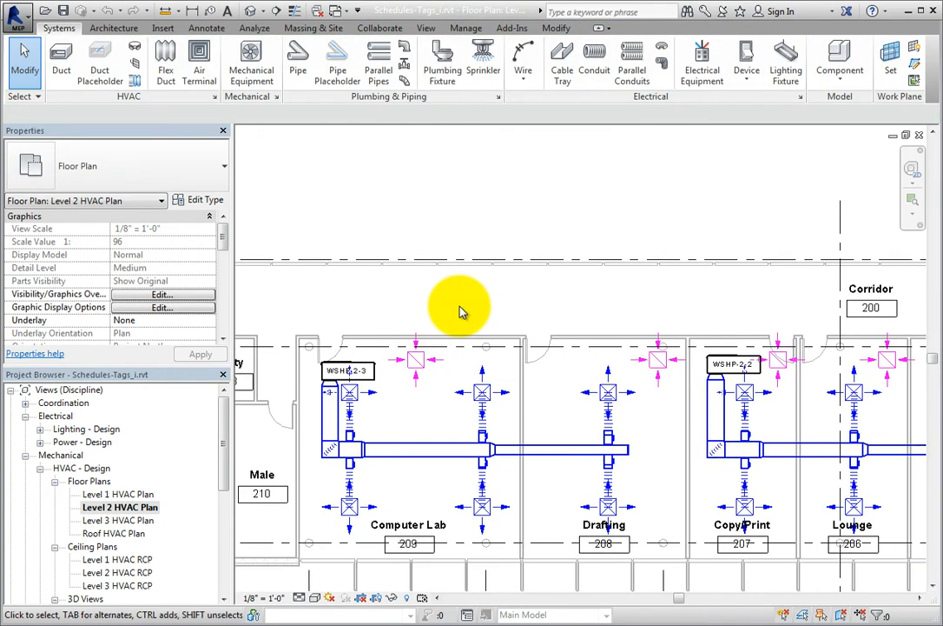
click(469, 28)
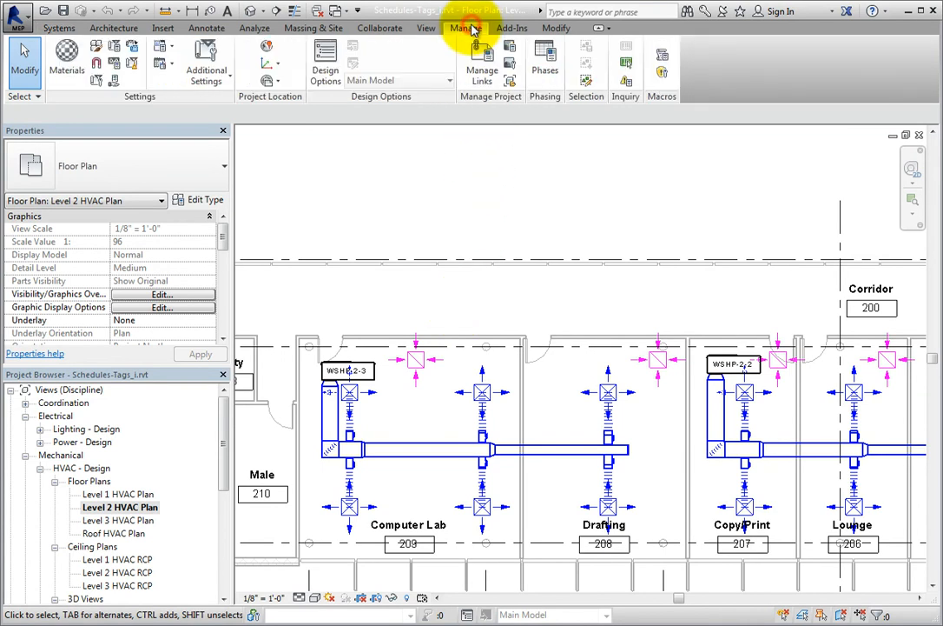
click(115, 83)
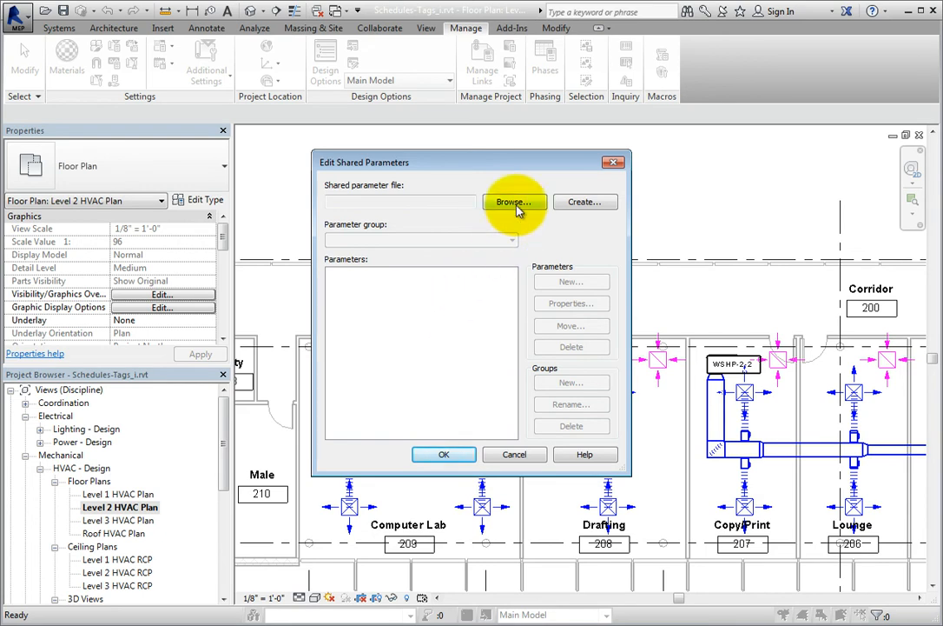
click(584, 202)
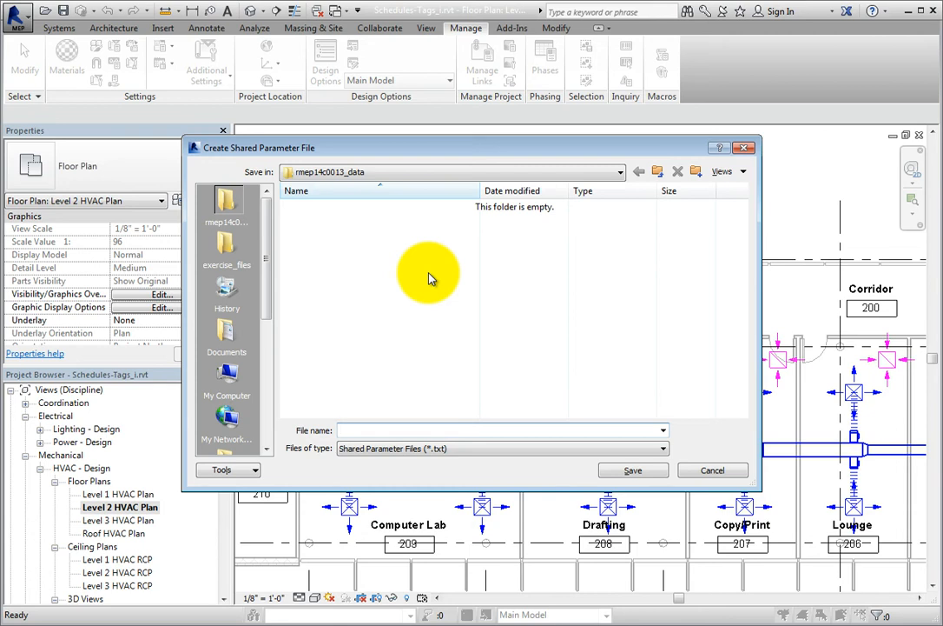
text(CADLearning Shared Parameters)
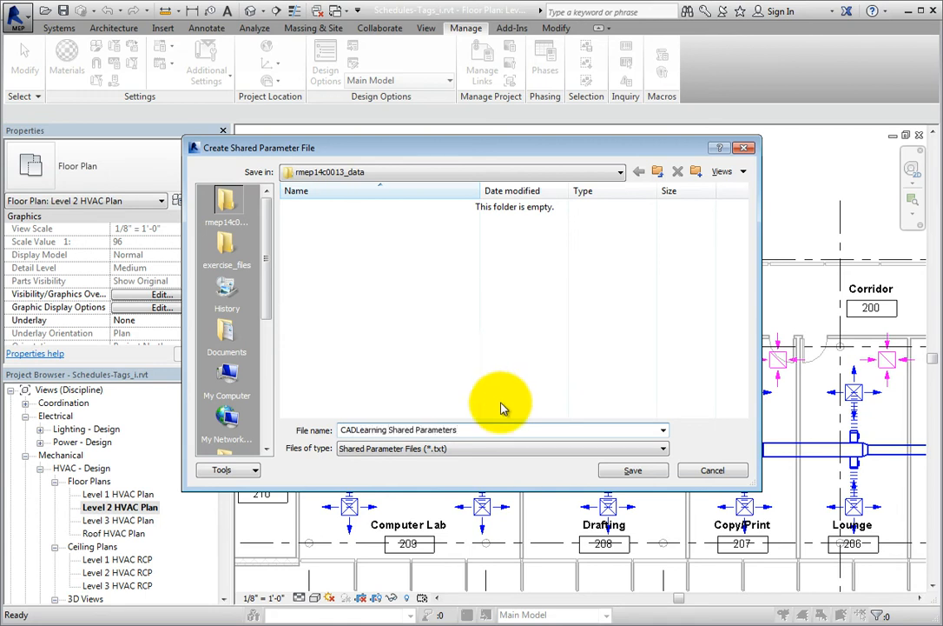
click(627, 472)
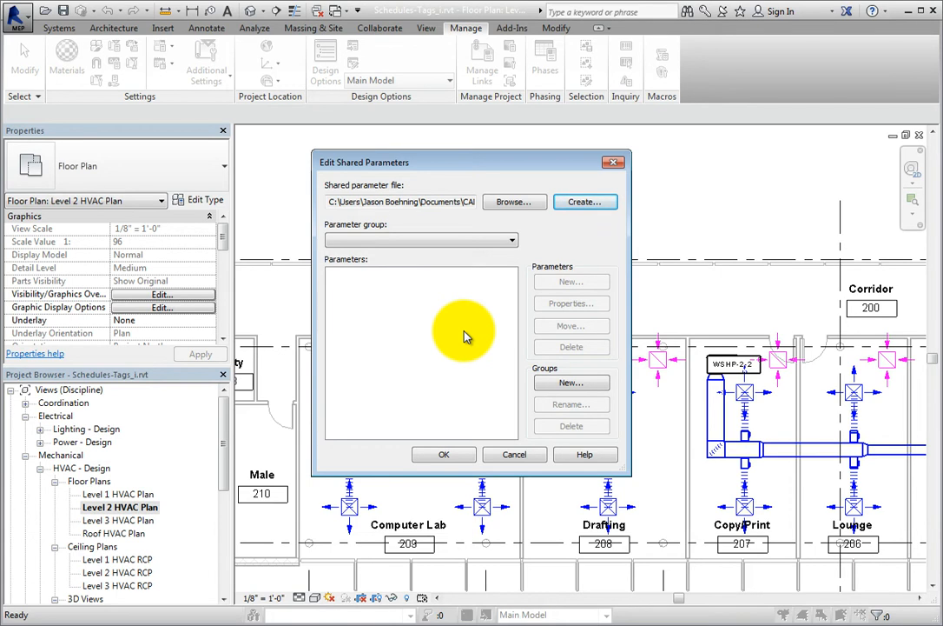
Step: Add a parameter group named Energy Ratings to the shared parameter file
click(565, 385)
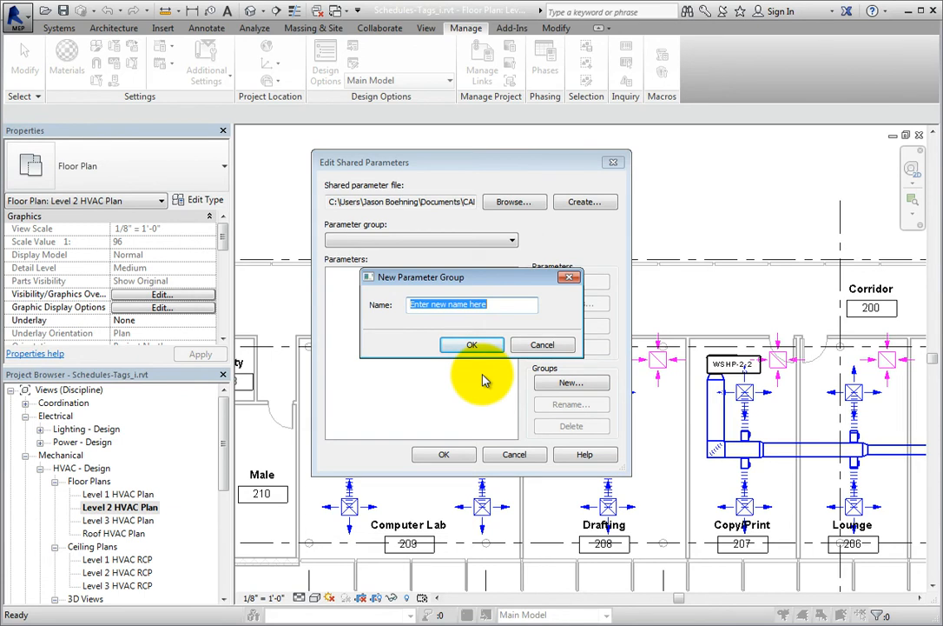
text(Energy )
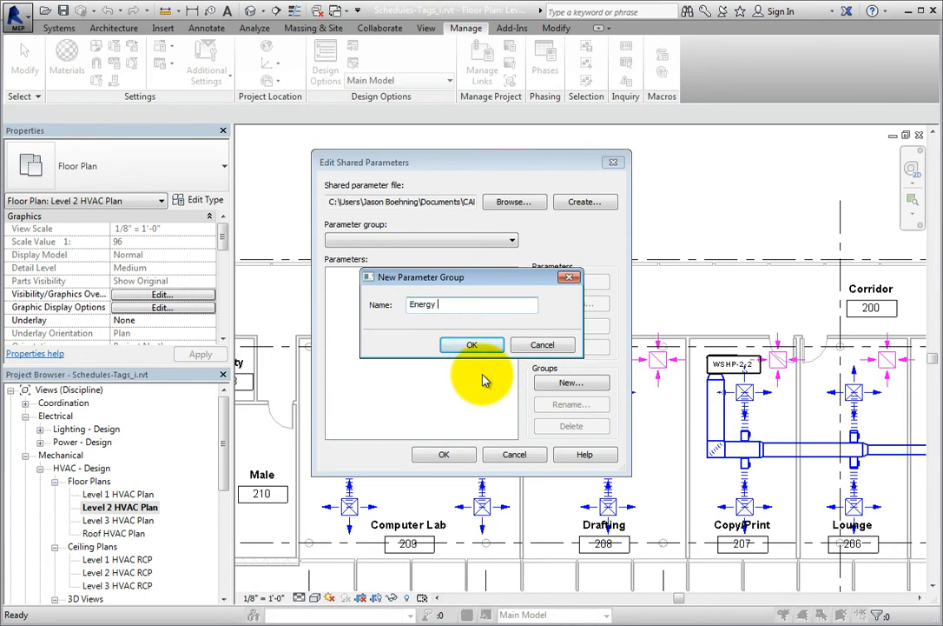
text(Ratings)
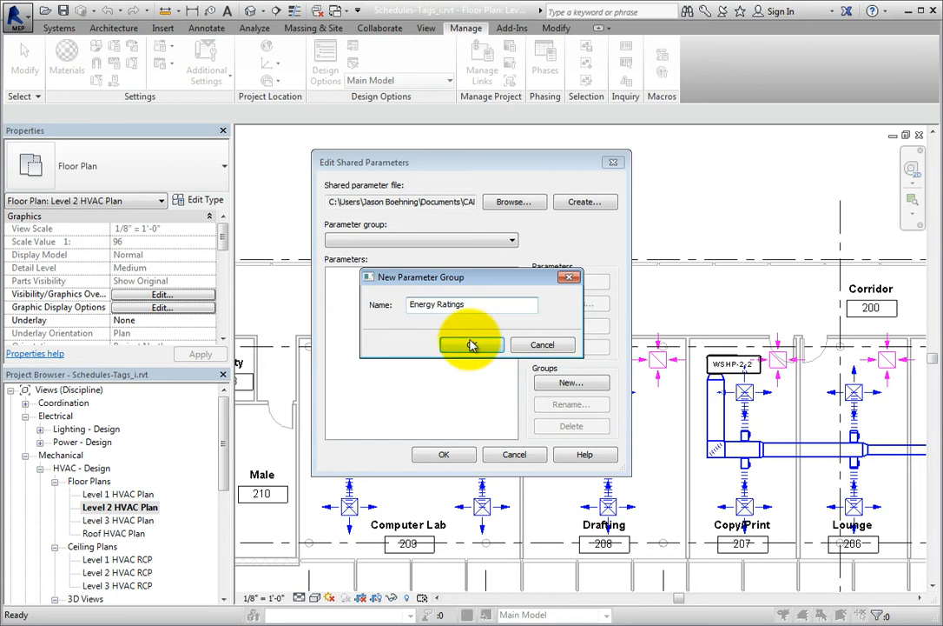
click(476, 343)
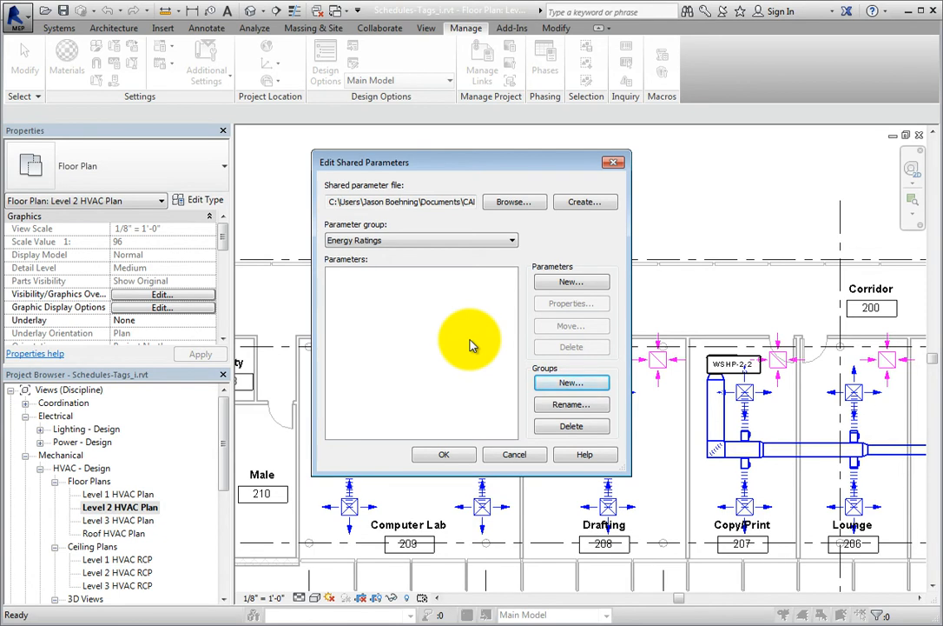
Step: Add a shared parameter named EER to the Energy Ratings group with discipline Common and type Text, and save the shared parameter edits
click(567, 285)
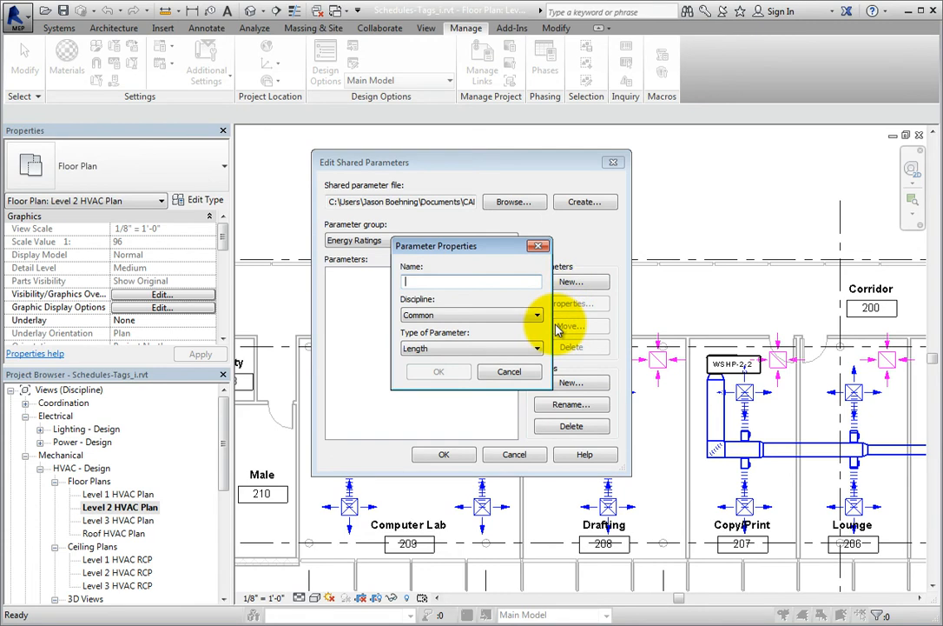
text(EER)
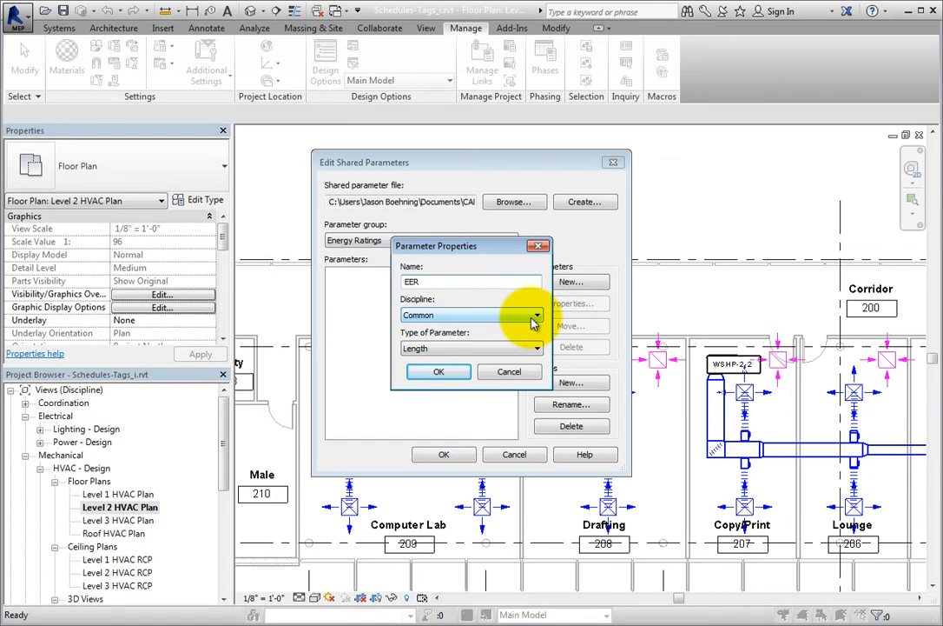
click(533, 320)
click(535, 320)
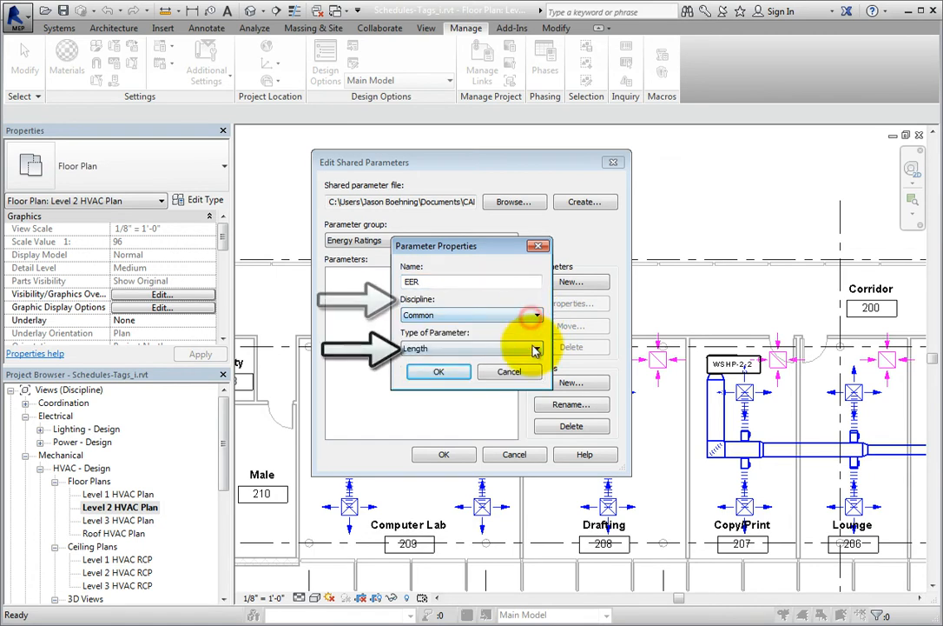
click(535, 349)
click(534, 349)
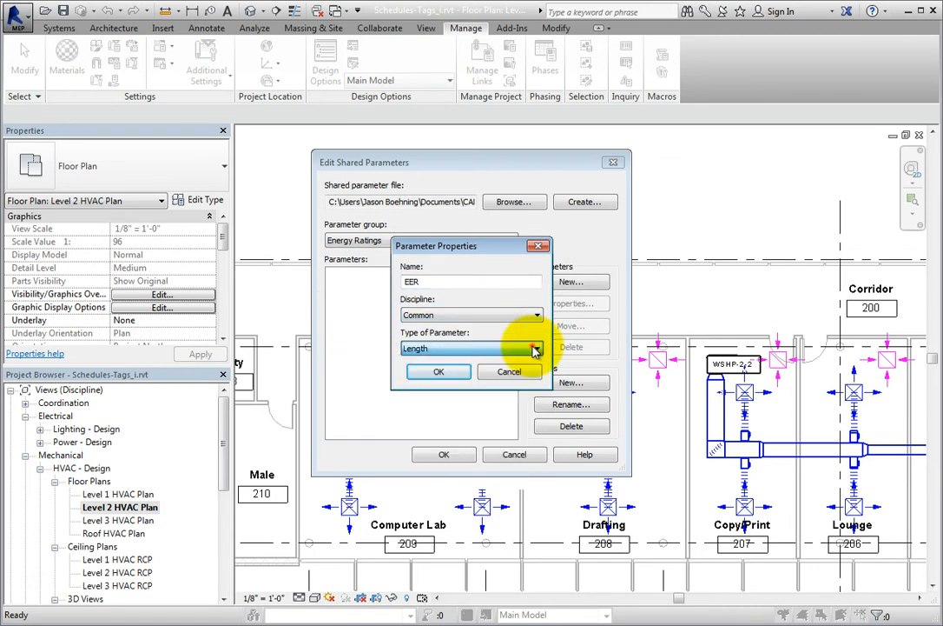
click(534, 349)
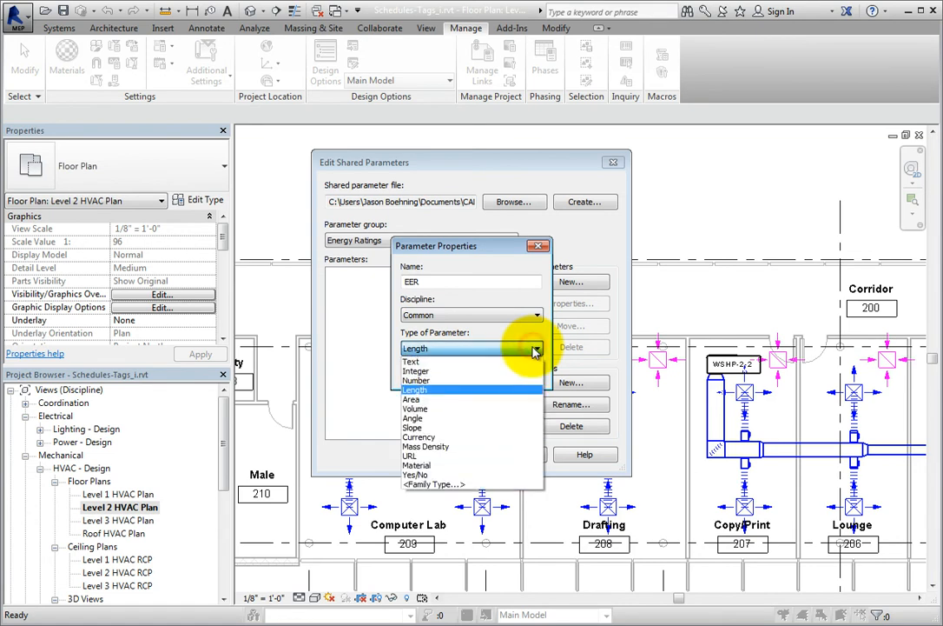
click(530, 361)
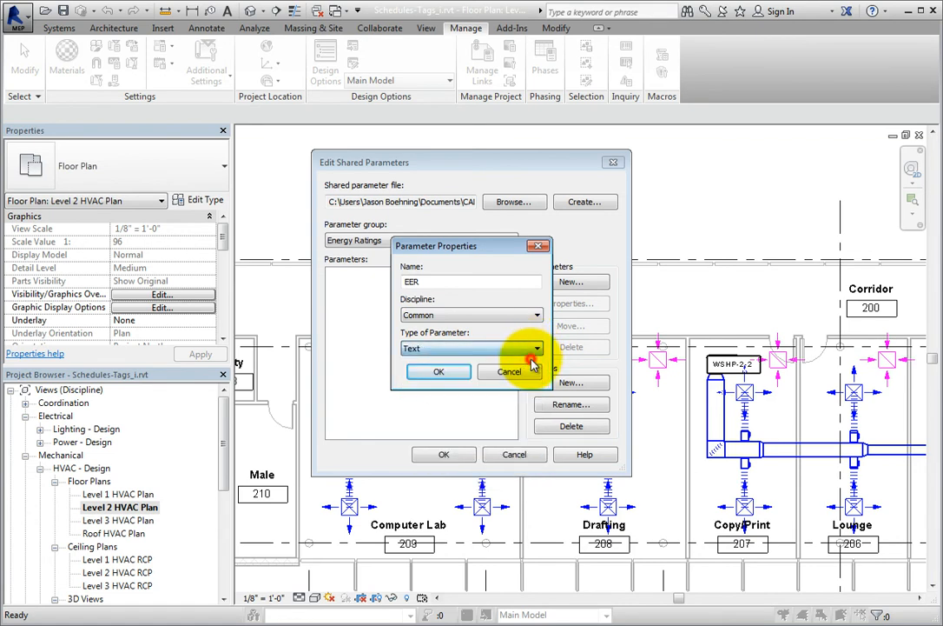
click(439, 372)
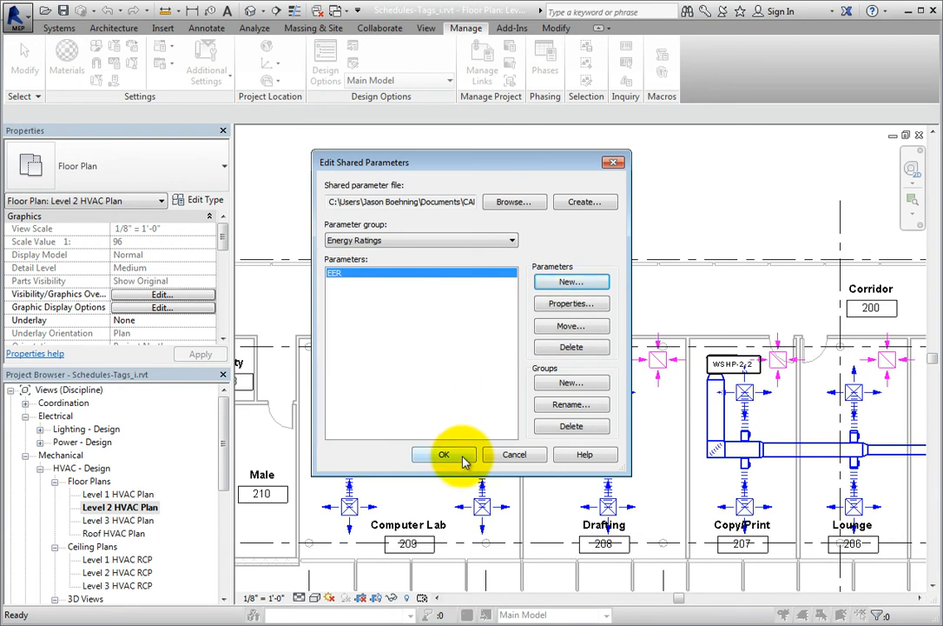
click(444, 454)
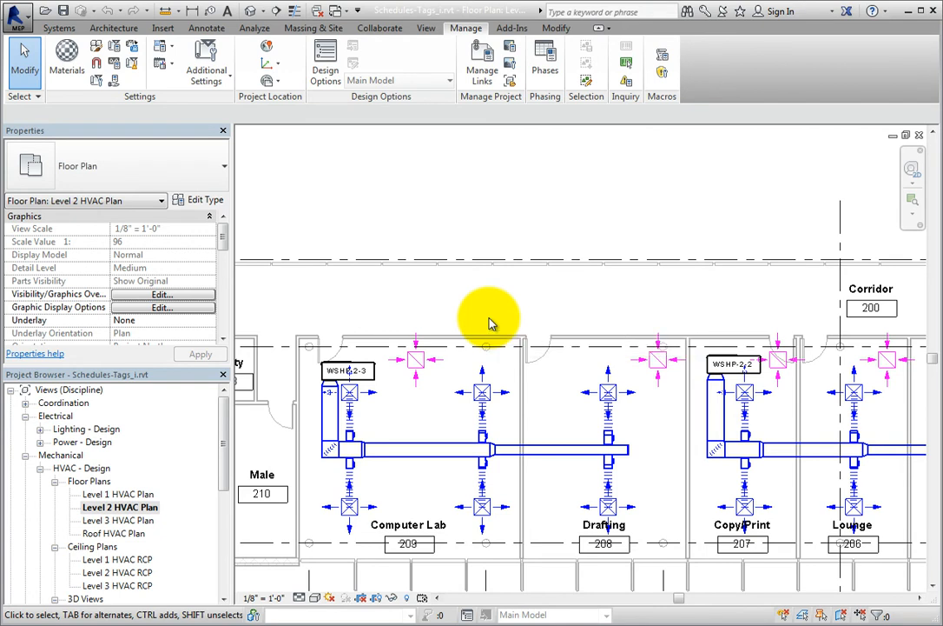
Step: Start a new project parameter based on the shared parameter EER from the Energy Ratings group
click(114, 49)
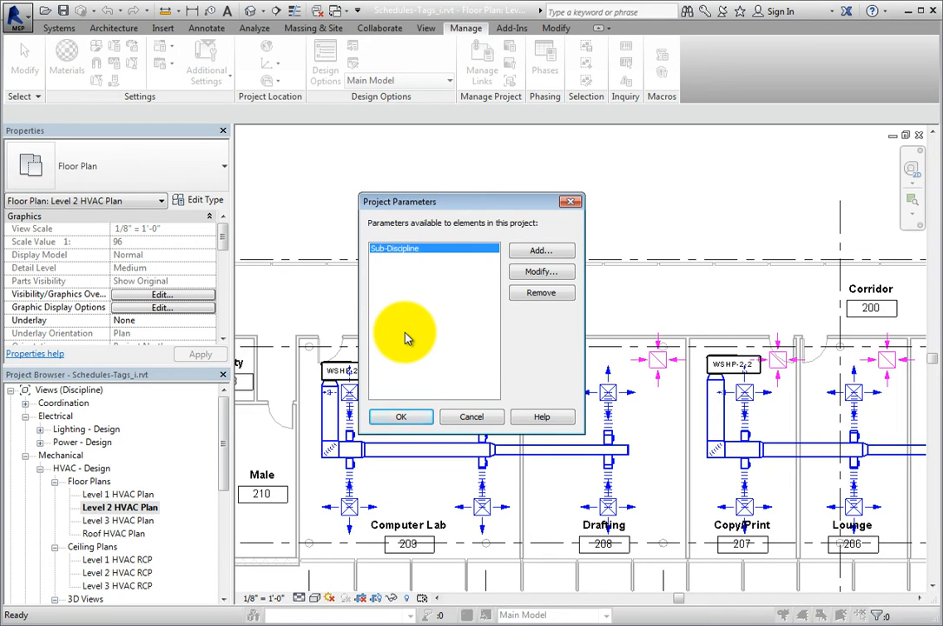
click(540, 251)
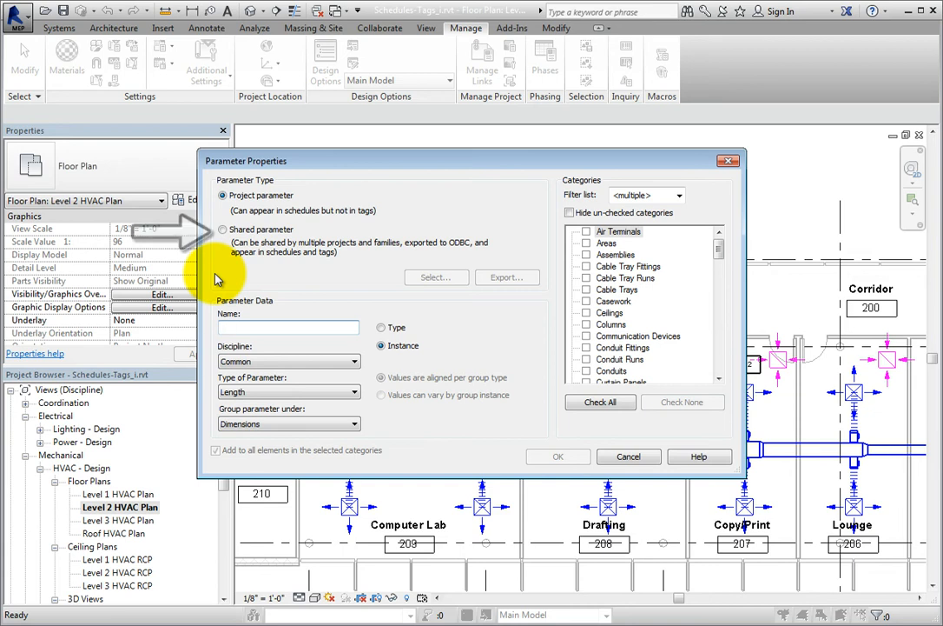
click(222, 230)
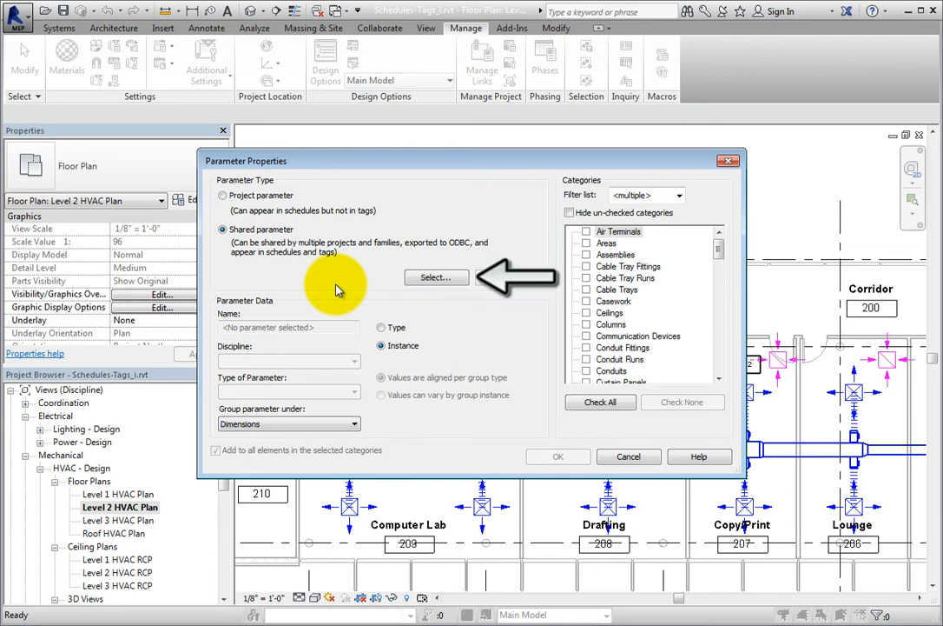
click(433, 277)
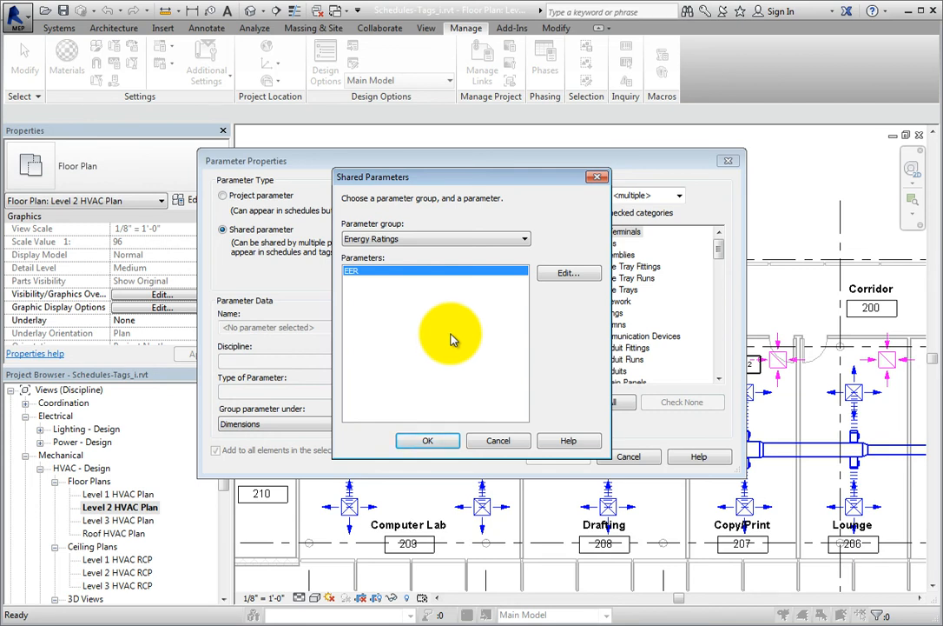
click(439, 442)
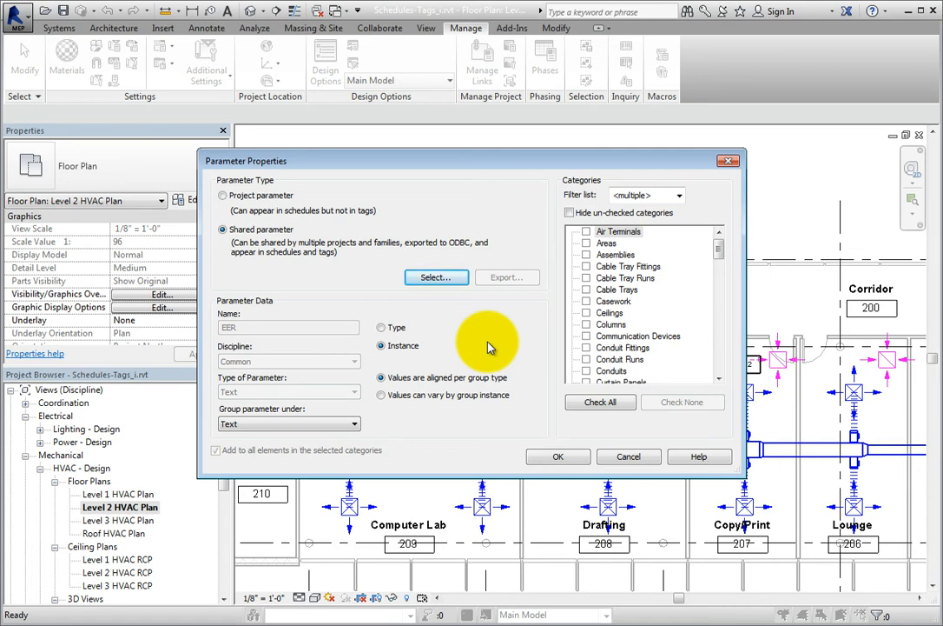
Step: Assign the EER parameter to the Mechanical Equipment category and check the discipline filter options without changing them
drag(718, 261, 718, 326)
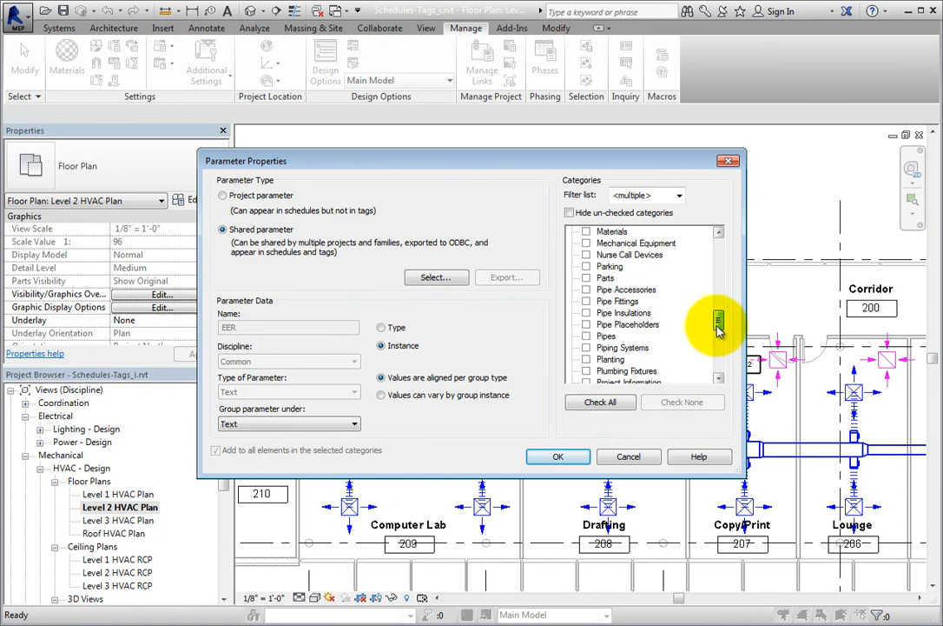
click(587, 244)
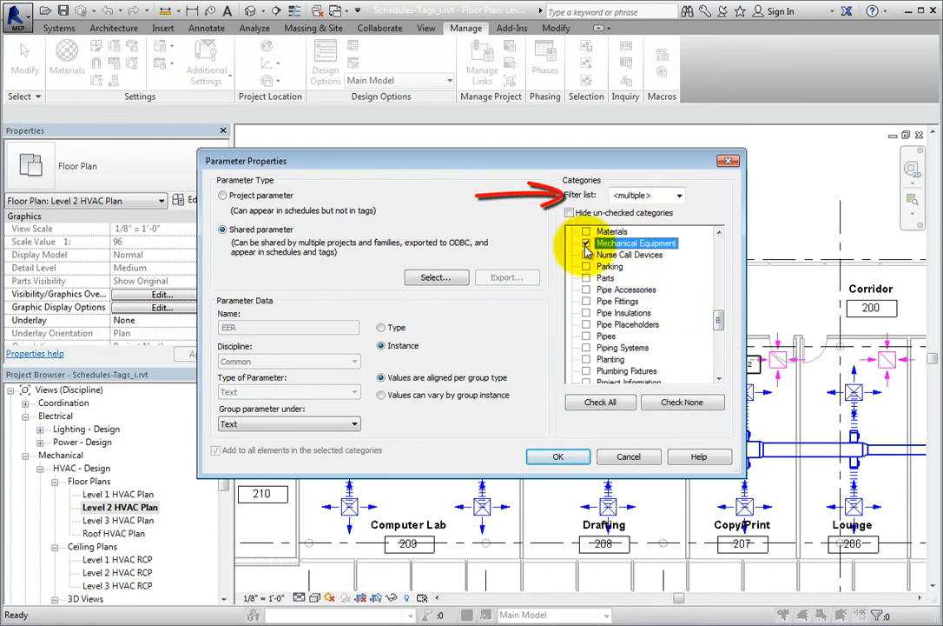
click(679, 196)
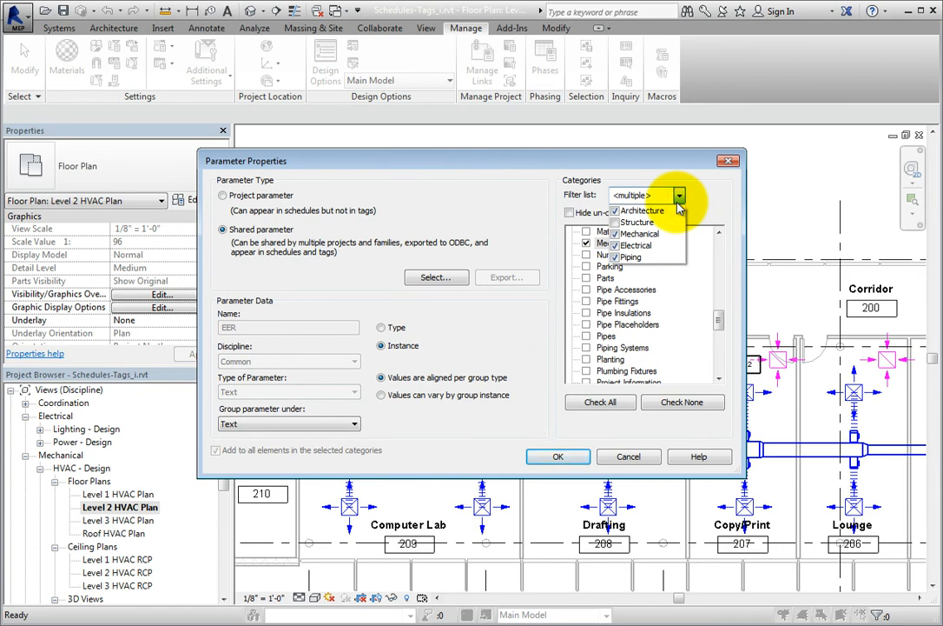
click(678, 195)
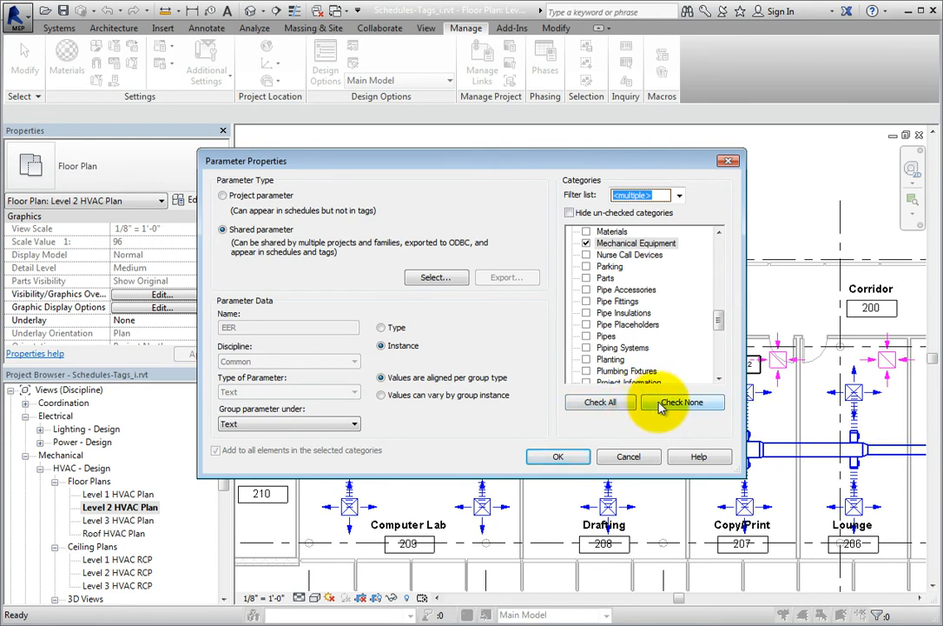
Step: Hide the un-checked categories, make EER a type parameter grouped under Green Building Properties, and finish adding it to the project parameters
click(569, 213)
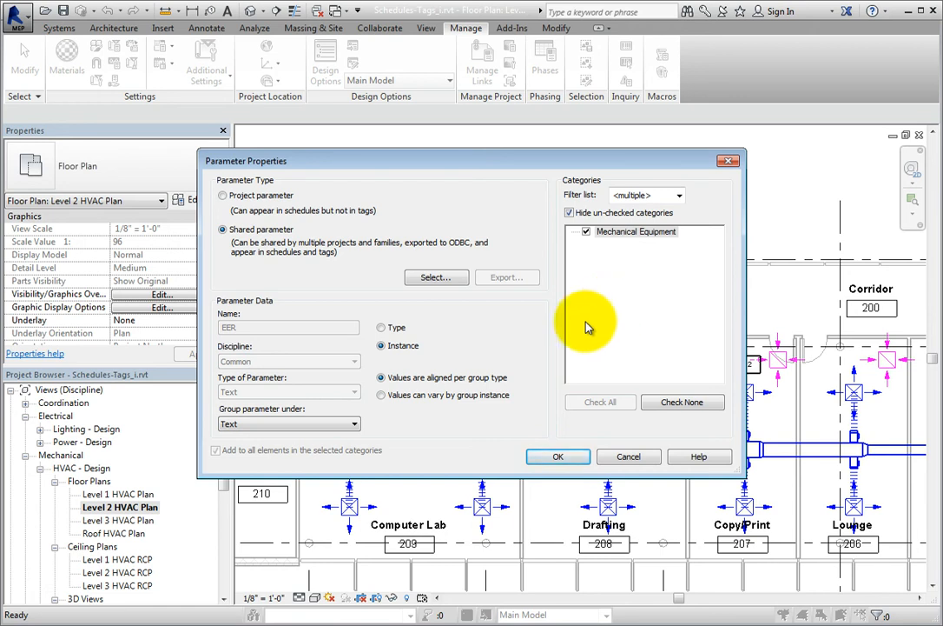
click(388, 328)
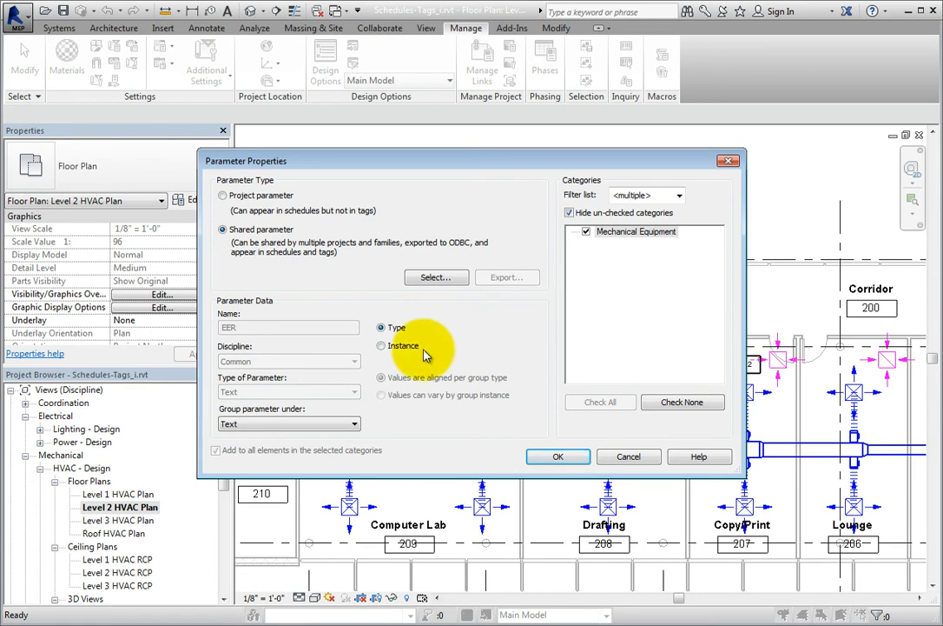
click(354, 424)
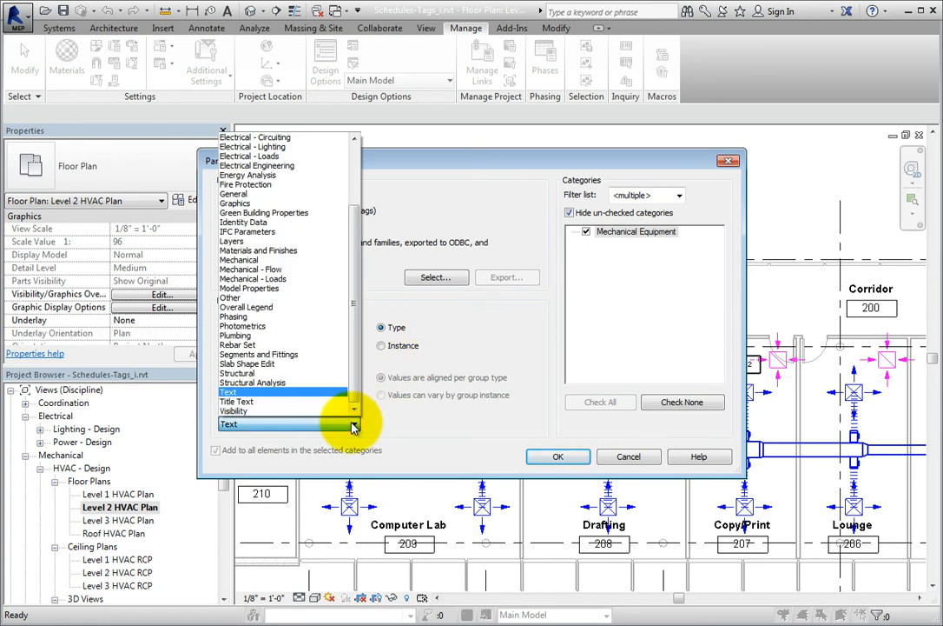
click(320, 212)
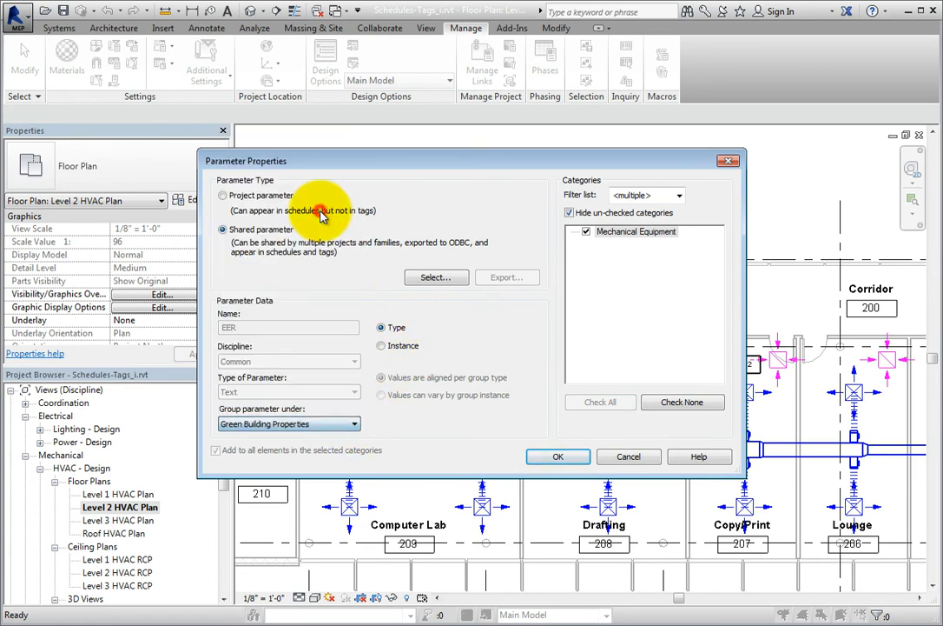
click(556, 457)
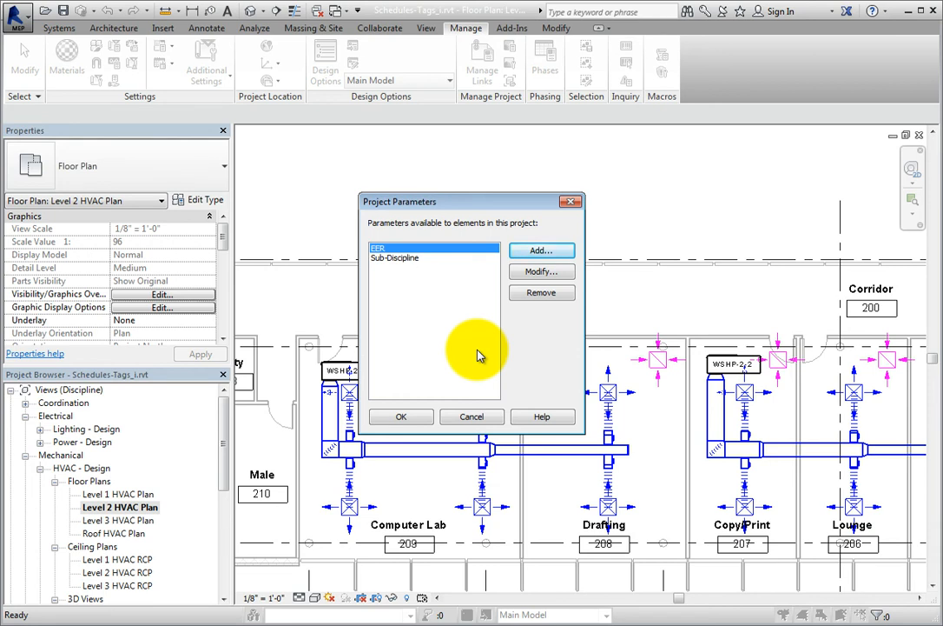
click(415, 417)
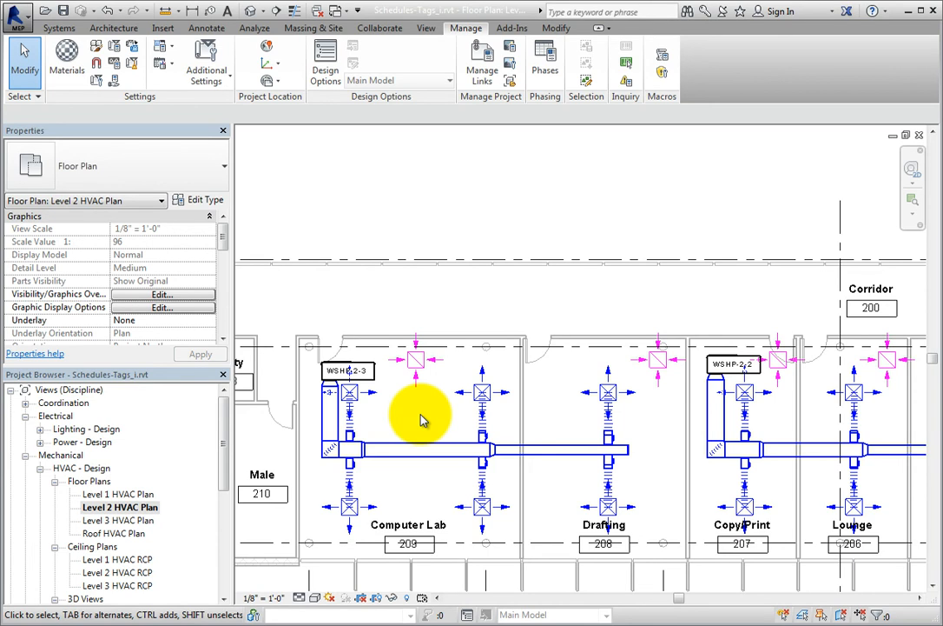
Step: Set the EER type parameter of heat pump WSHP-2-3 beside the Computer Lab door to 40 and deselect the unit
click(379, 379)
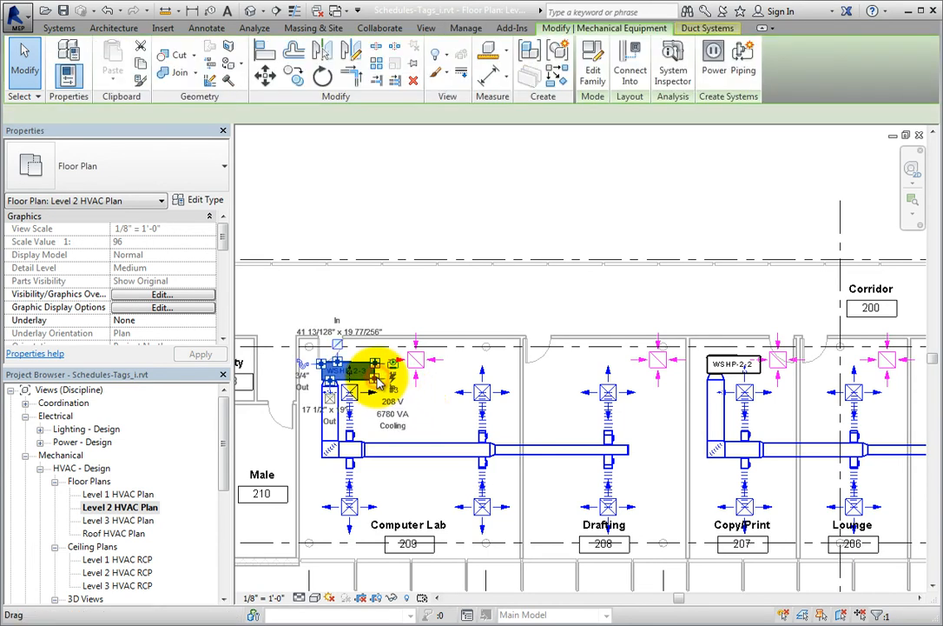
click(202, 200)
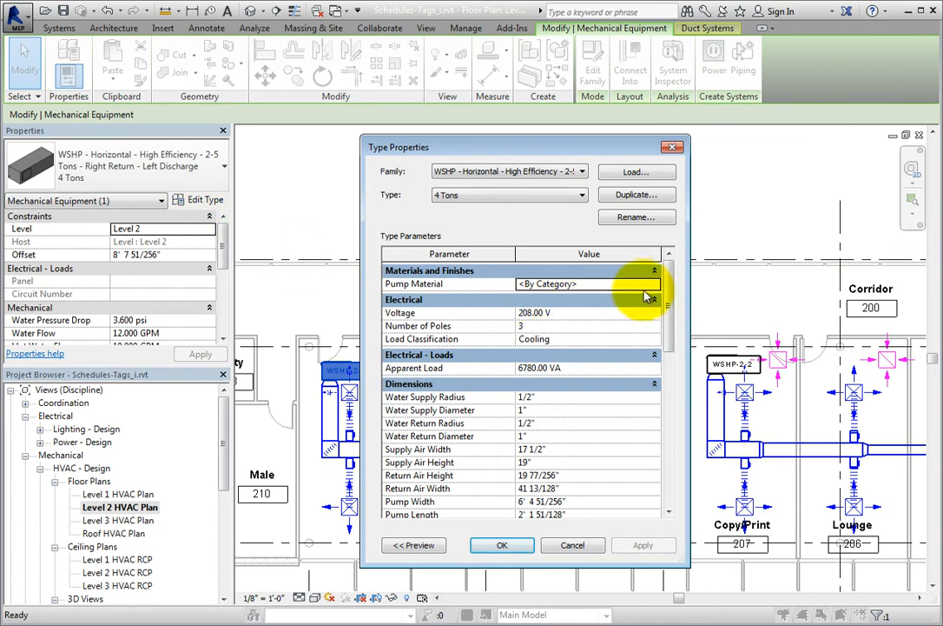
drag(667, 286, 674, 438)
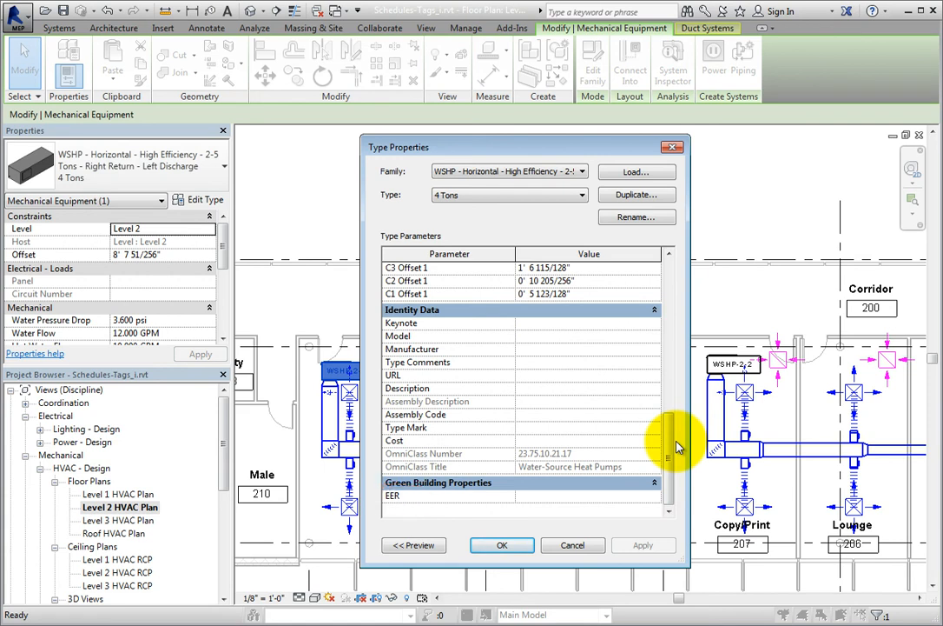
click(619, 496)
text(40)
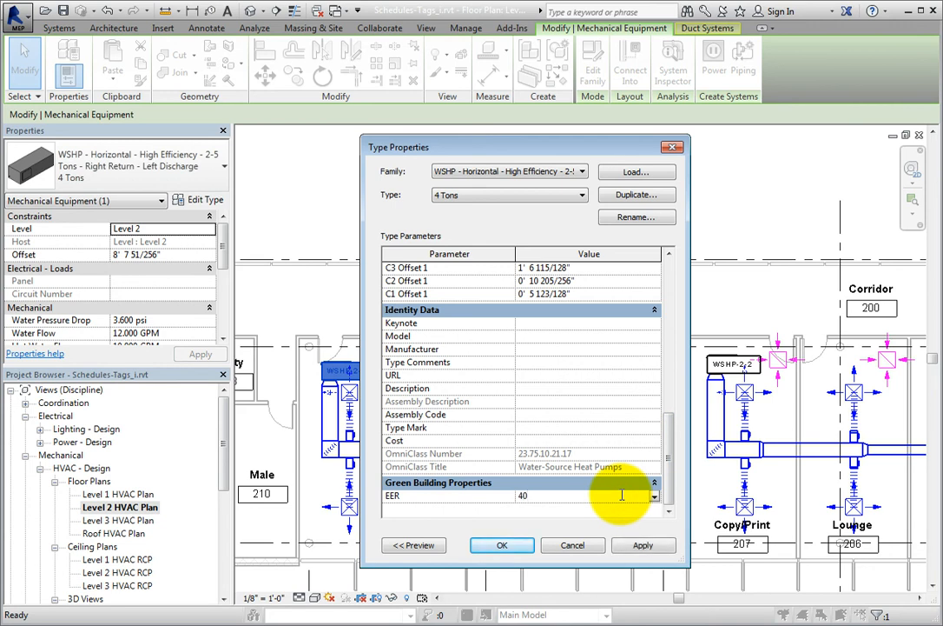
click(525, 546)
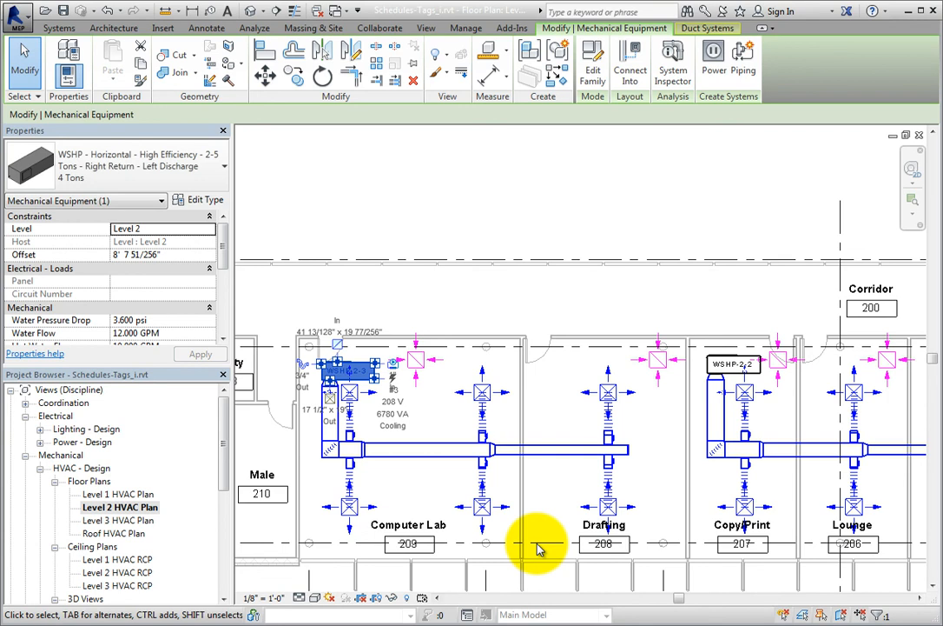
click(537, 534)
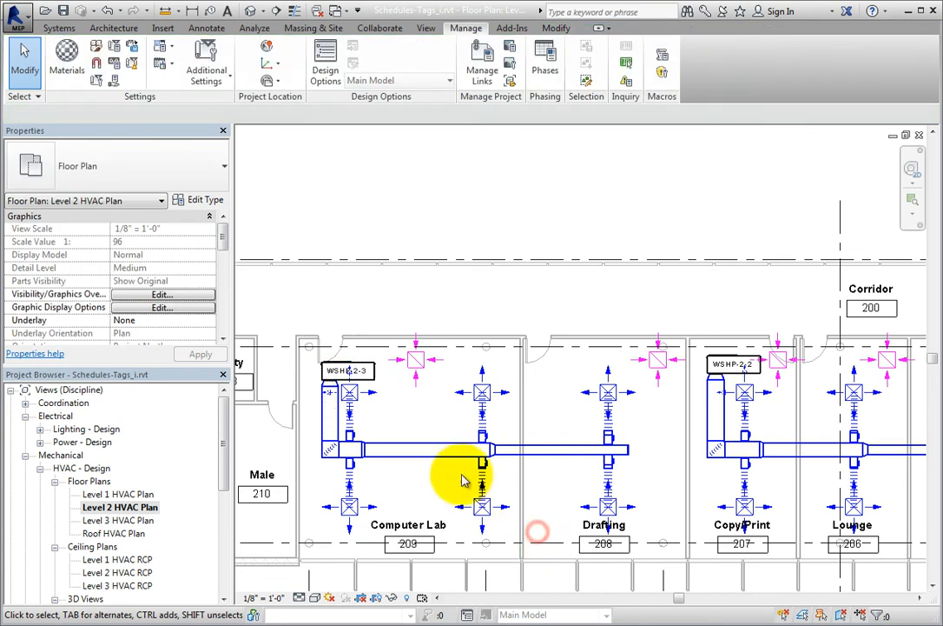
Step: Open the family of the WSHP-2-3 equipment tag for editing and examine the category parameters available to its label
scroll(337, 401, up, 5)
scroll(318, 374, up, 4)
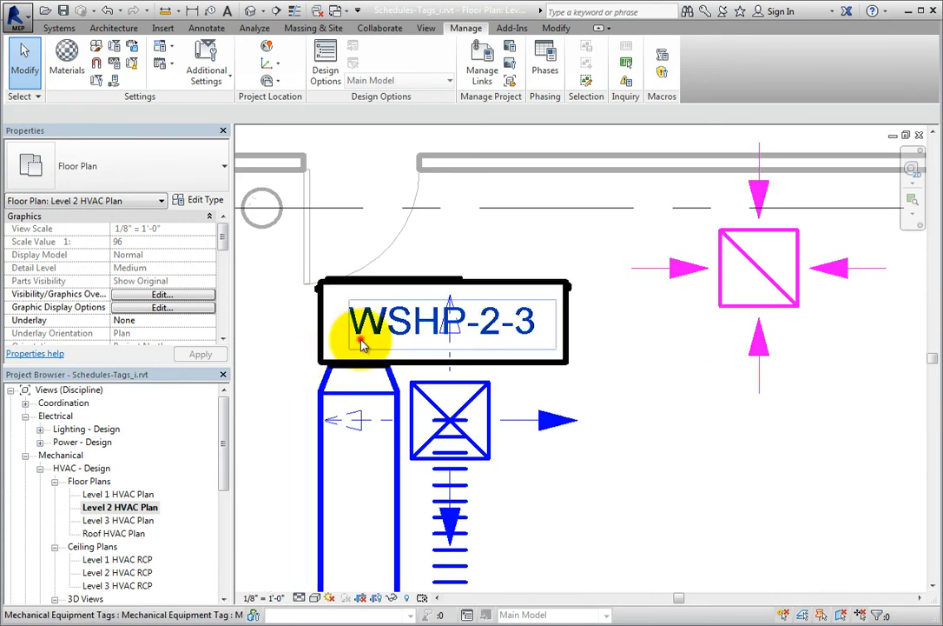
click(363, 342)
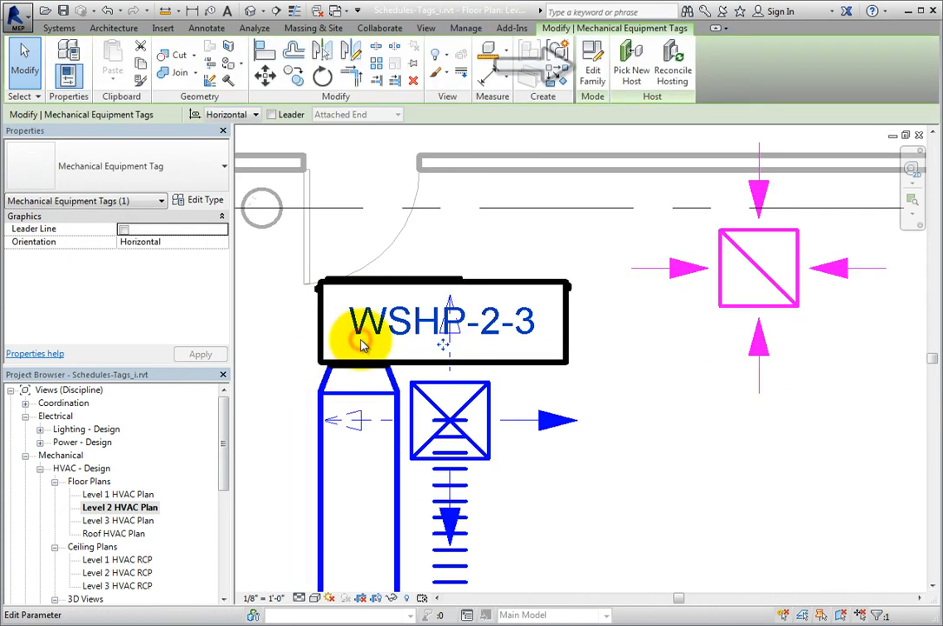
click(588, 78)
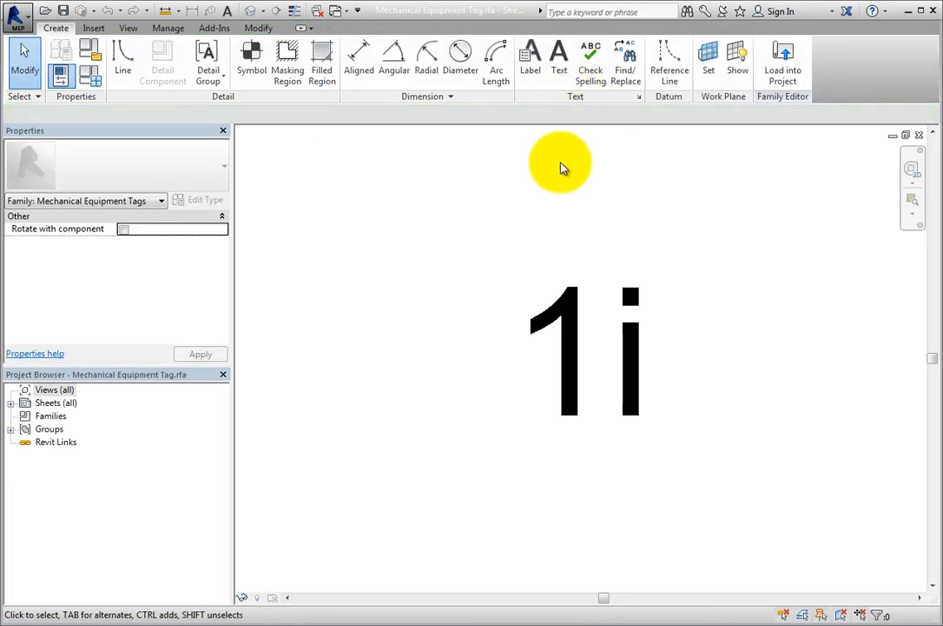
click(563, 302)
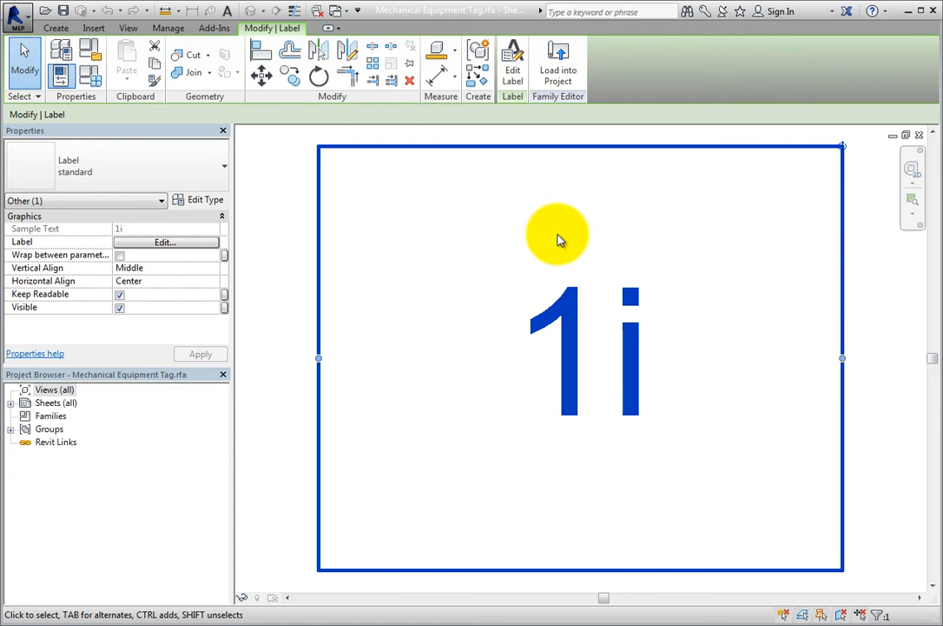
click(513, 62)
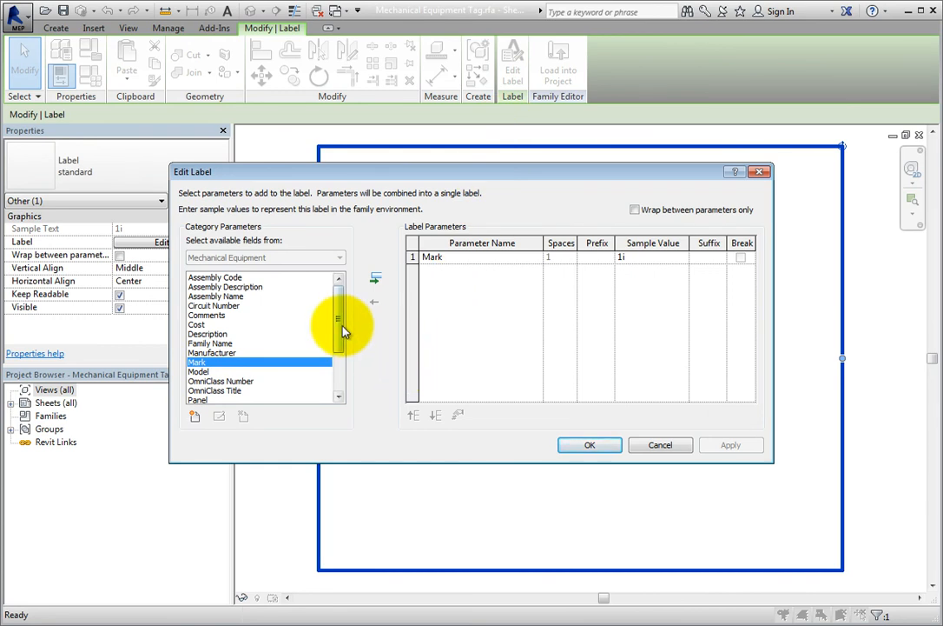
mouse_move(341, 328)
mouse_down()
mouse_move(339, 369)
mouse_move(339, 326)
mouse_up()
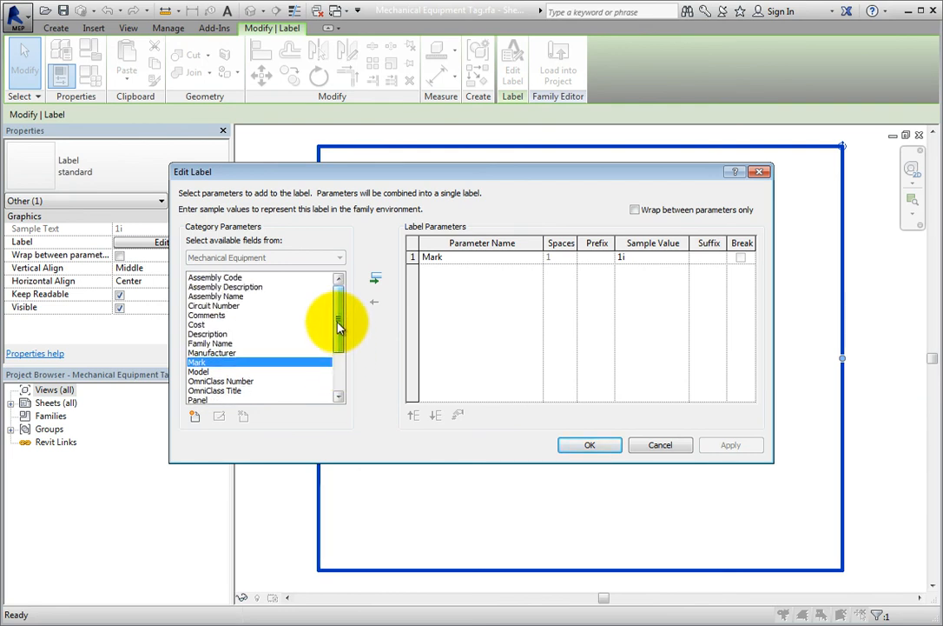
Step: Check how a shared parameter from the Energy Ratings group is chosen for the tag label, and cancel the label edit
click(195, 419)
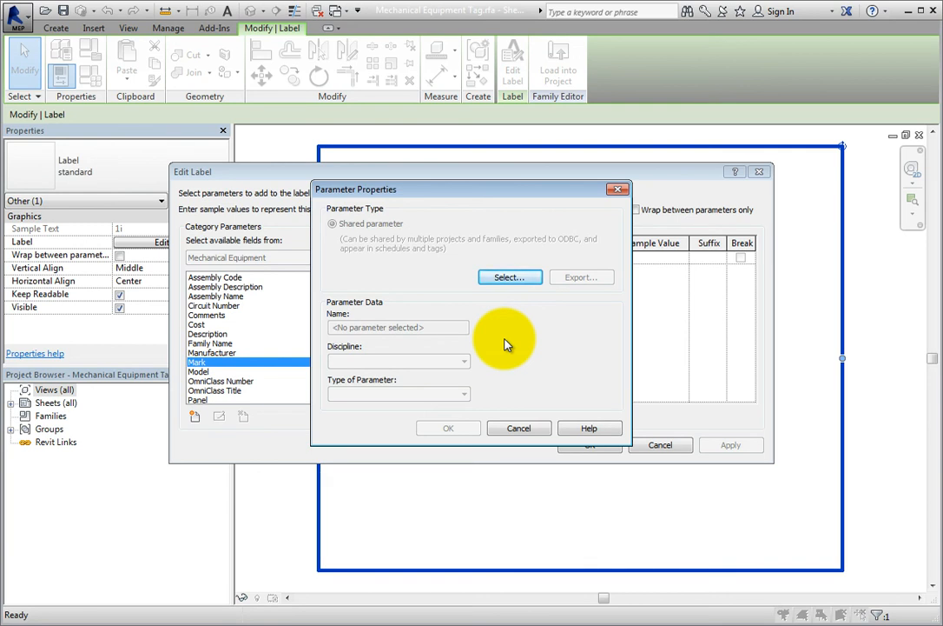
click(507, 283)
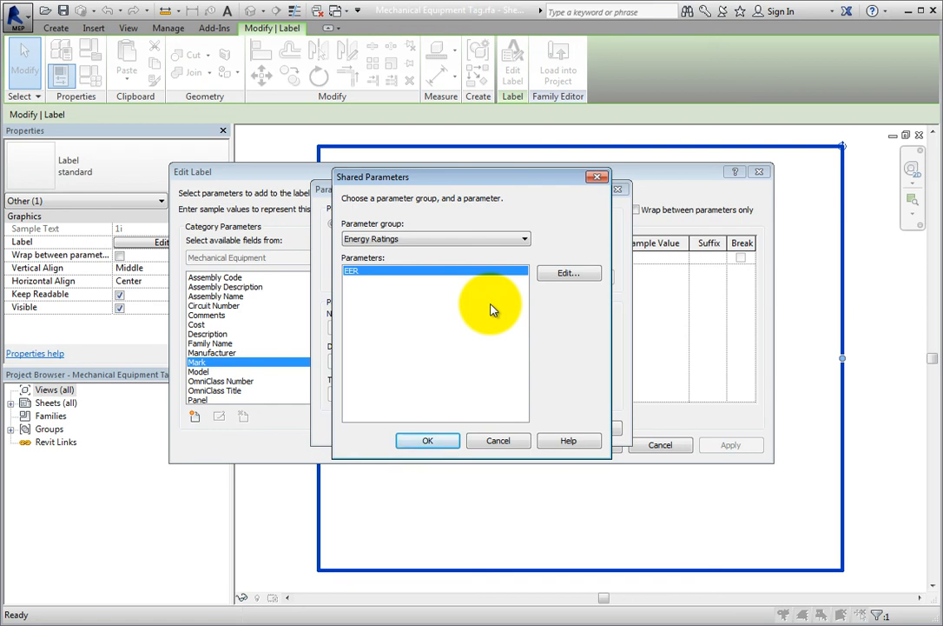
click(506, 444)
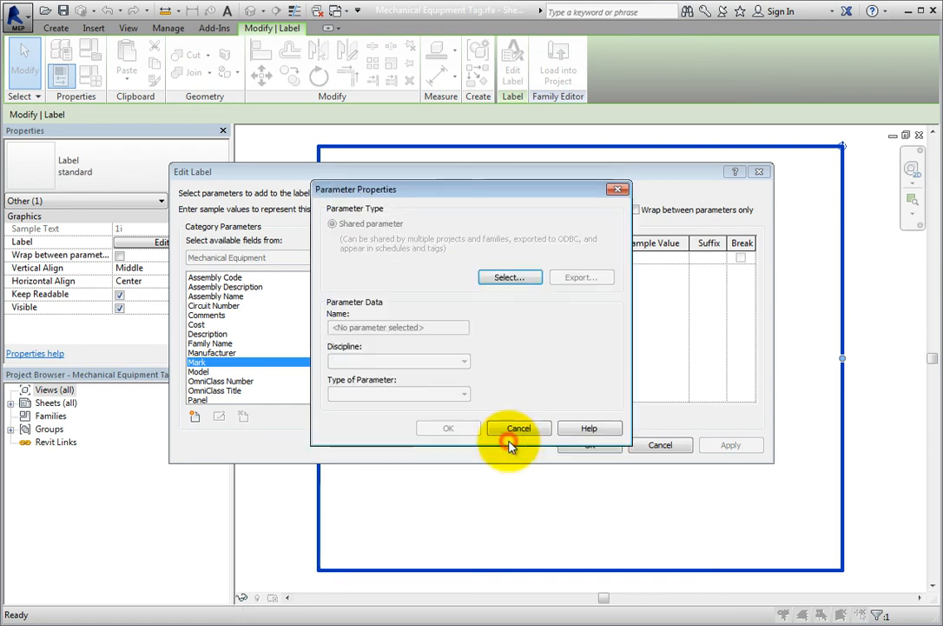
click(516, 441)
click(639, 447)
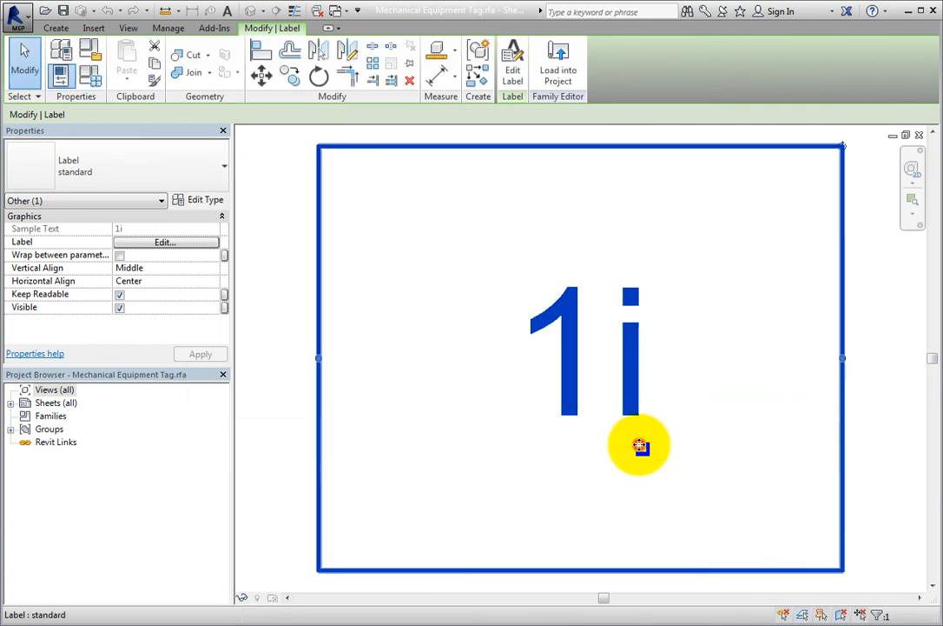
Step: Deselect the label, close the Mechanical Equipment Tag family and return to the Level 2 HVAC Plan
click(294, 269)
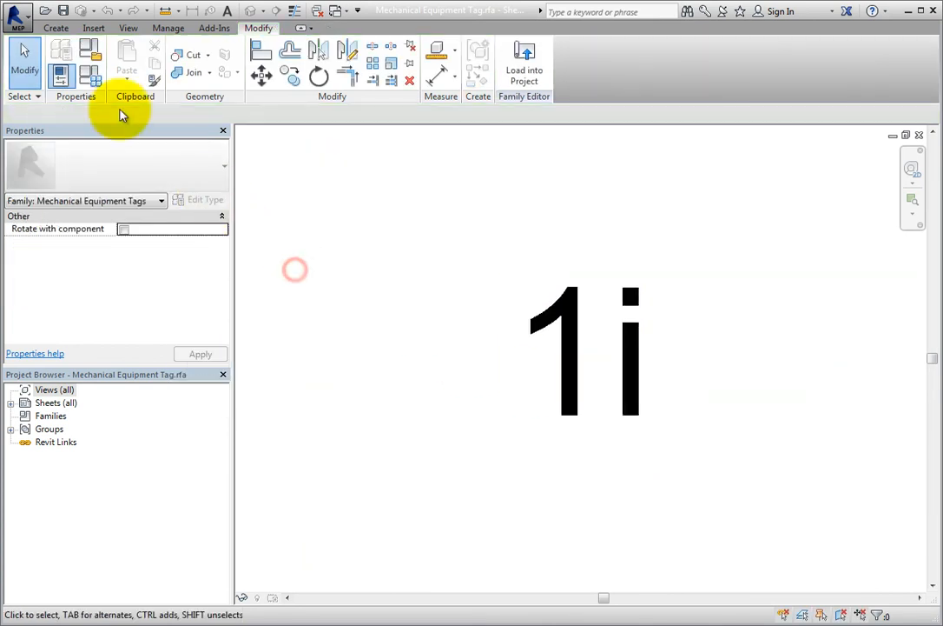
click(32, 25)
click(76, 411)
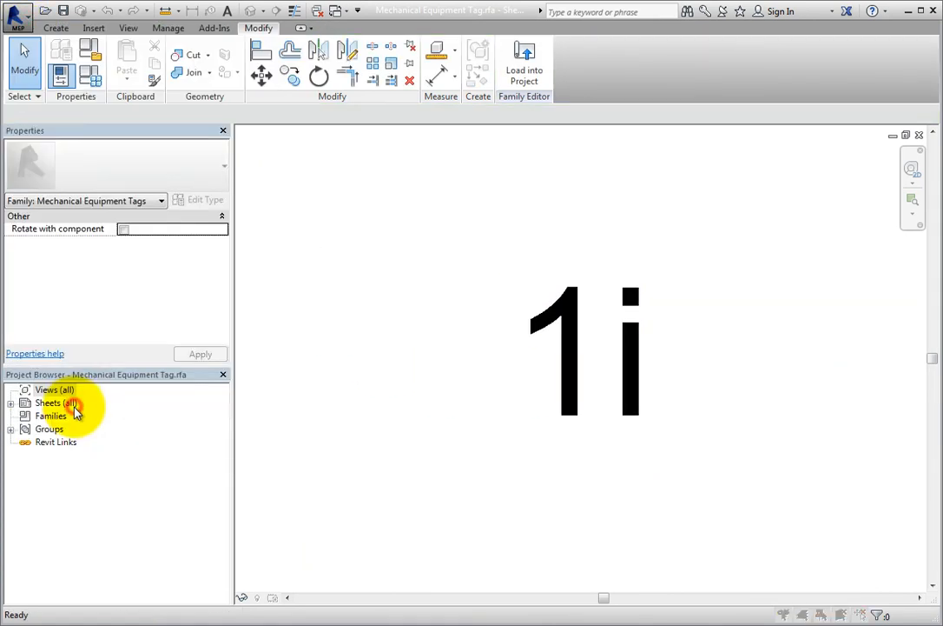
click(512, 292)
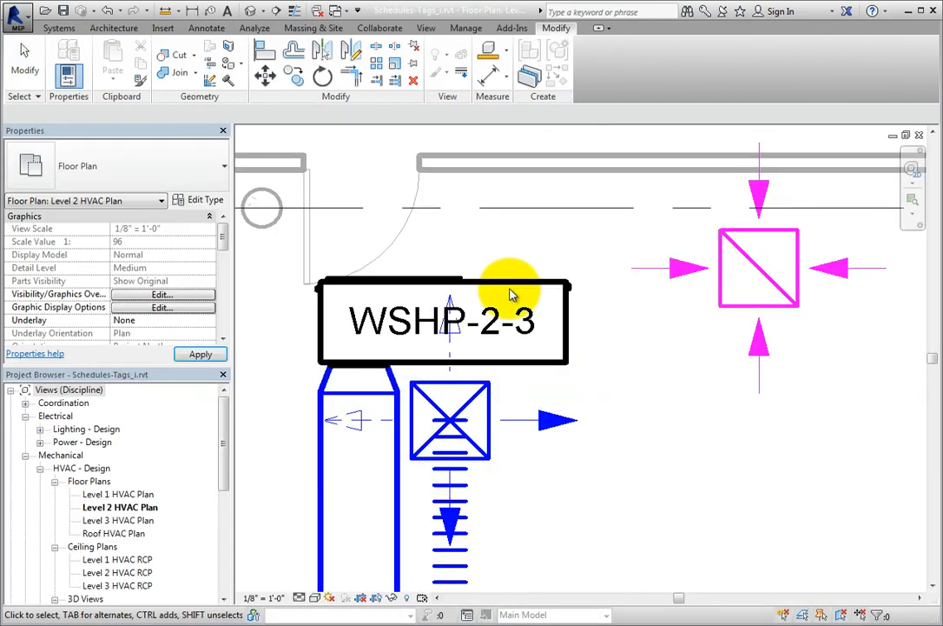